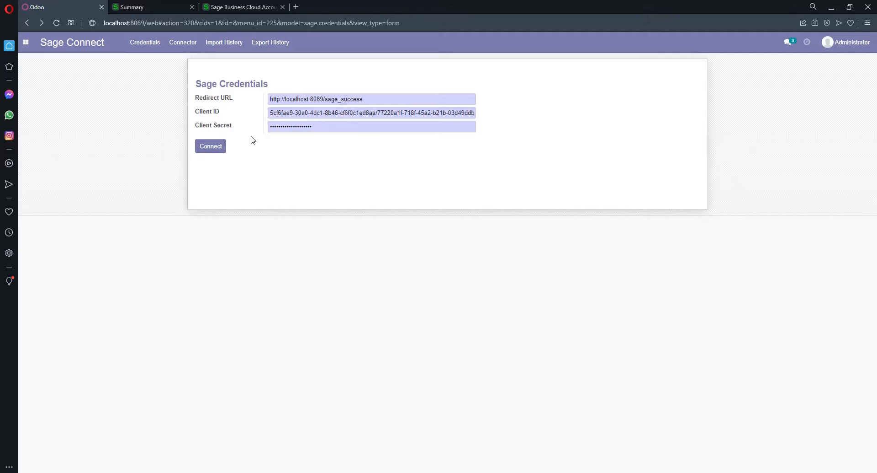
Step: Submit the filled-in Sage credentials to begin authorising the Sage Accounting link
click(217, 150)
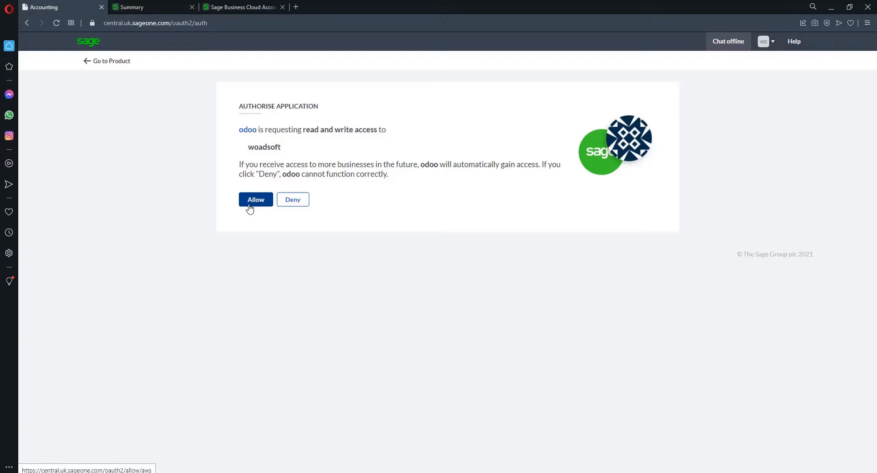
Step: Allow odoo read and write access to the woadsoft Sage business
click(250, 209)
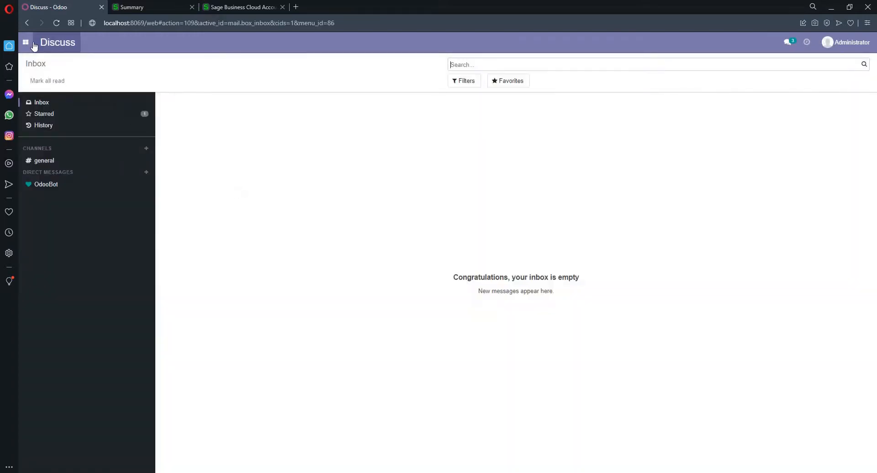
Step: Return to the Sage Connect app and bring up its Connector import/export form
click(26, 42)
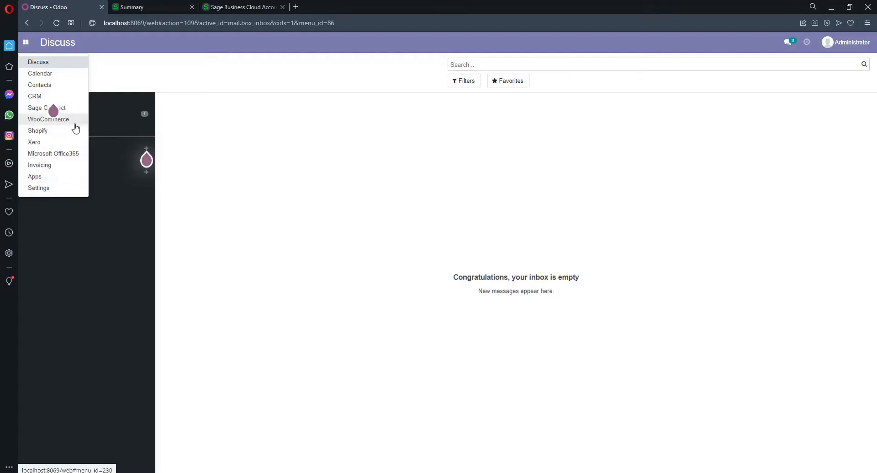
click(76, 113)
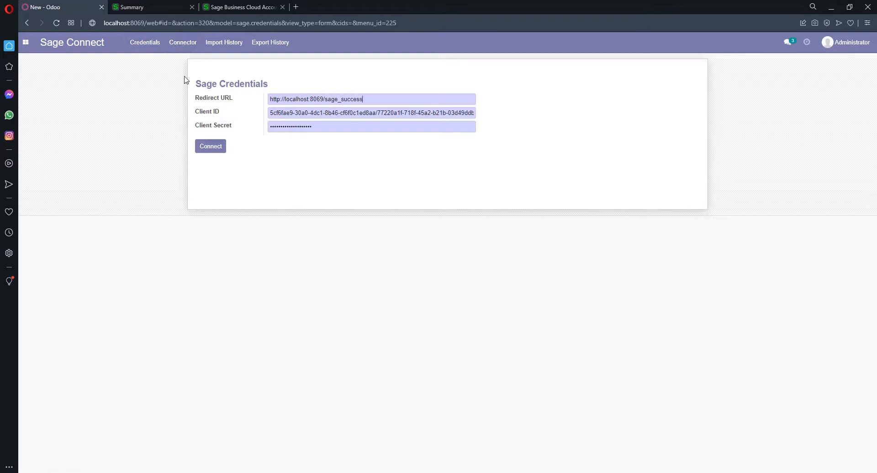
click(185, 46)
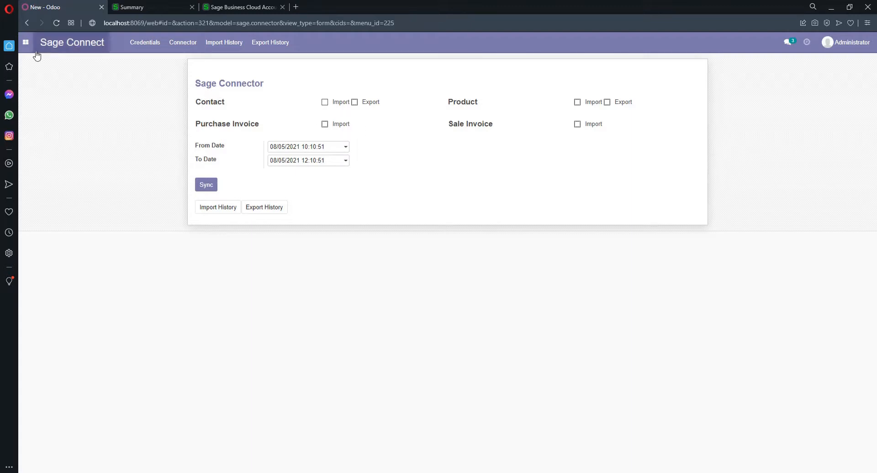
Step: Look over the four existing contacts in Contacts, then go back to Sage Connect
click(24, 49)
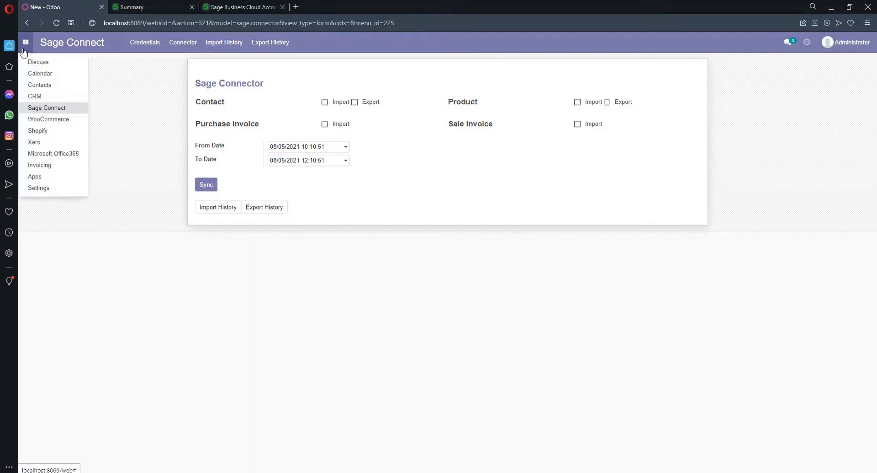
click(64, 85)
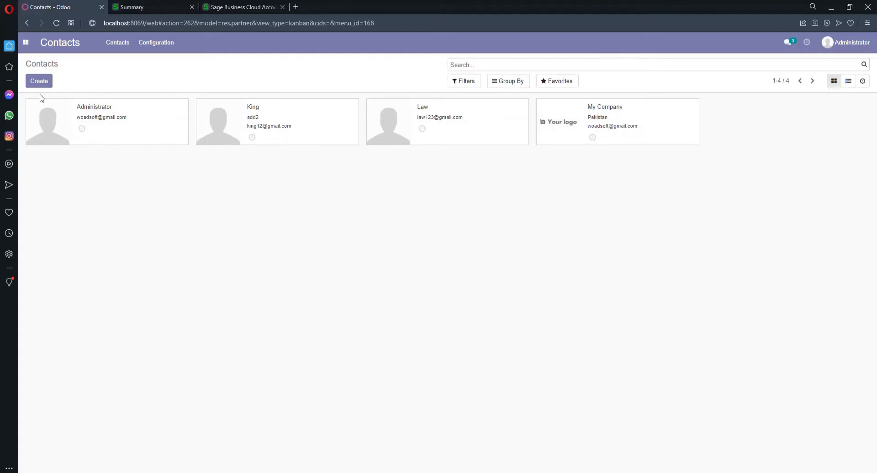
click(25, 49)
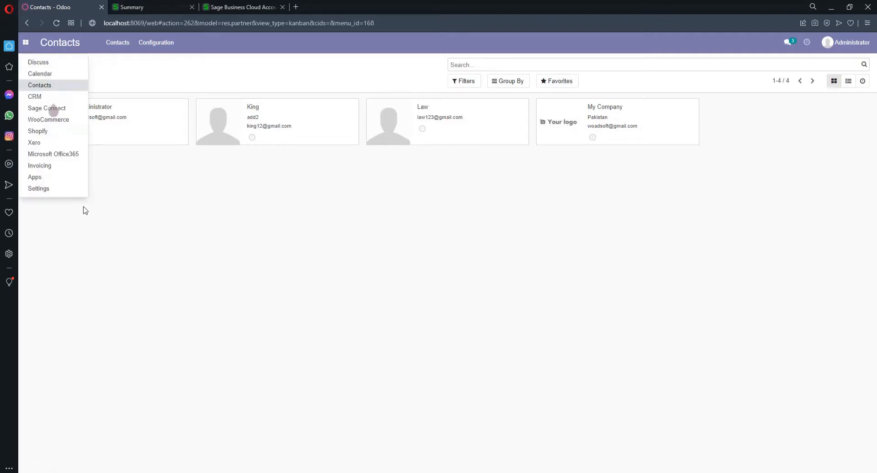
click(53, 110)
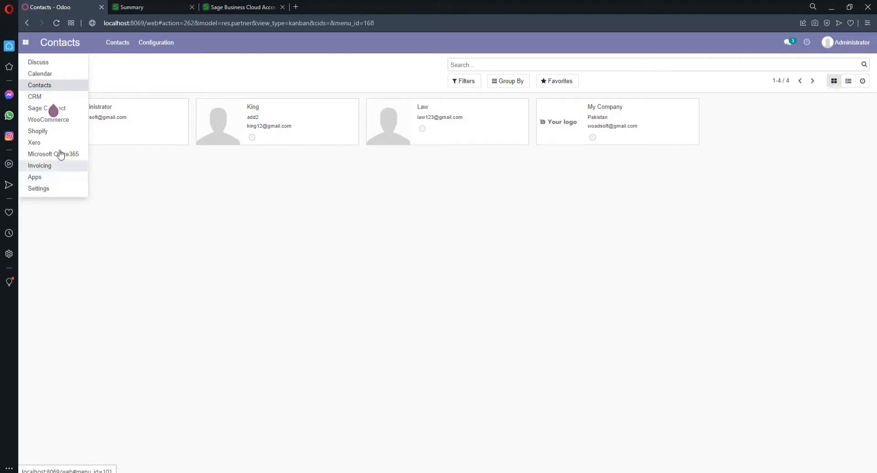
click(76, 110)
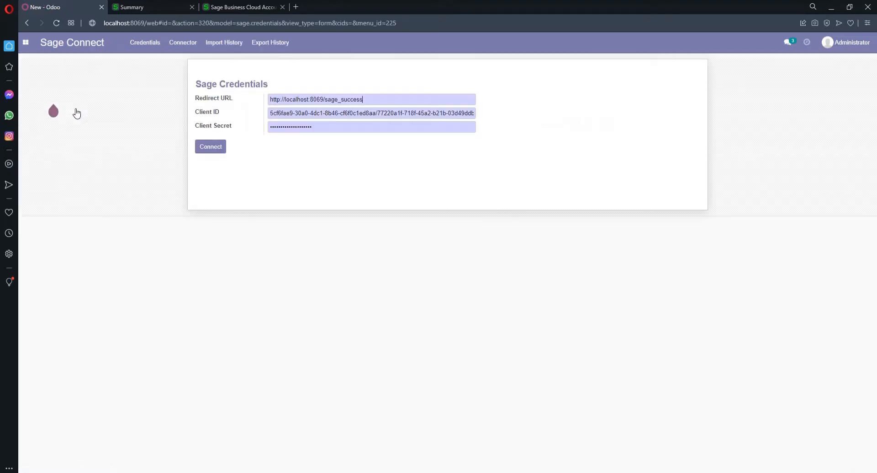
Step: Sync contacts out to Sage with From Date 07/01/2021, then view the Sage summary dashboard
click(178, 42)
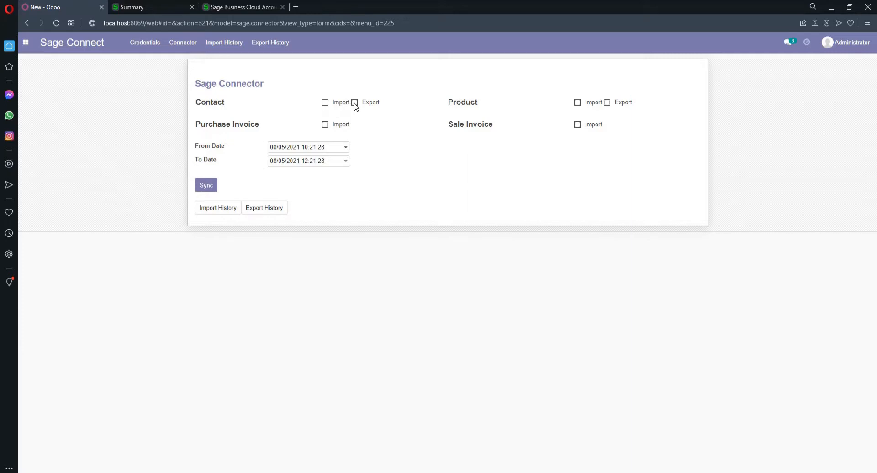
click(337, 149)
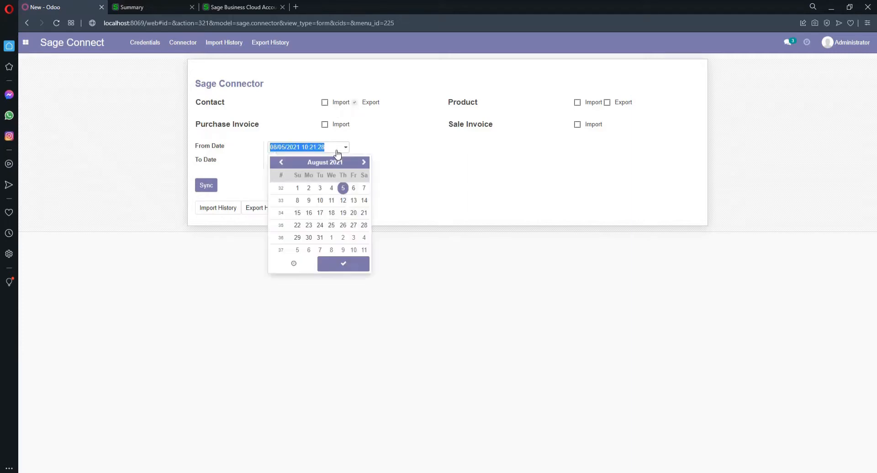
click(281, 162)
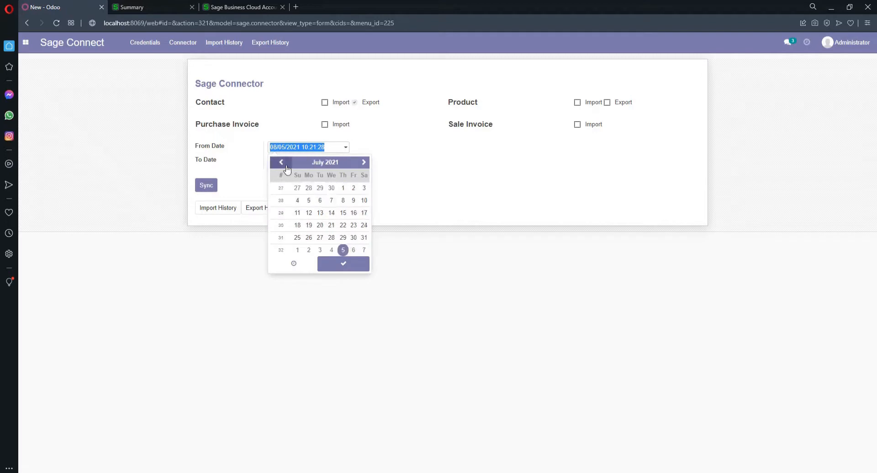
click(343, 187)
click(342, 264)
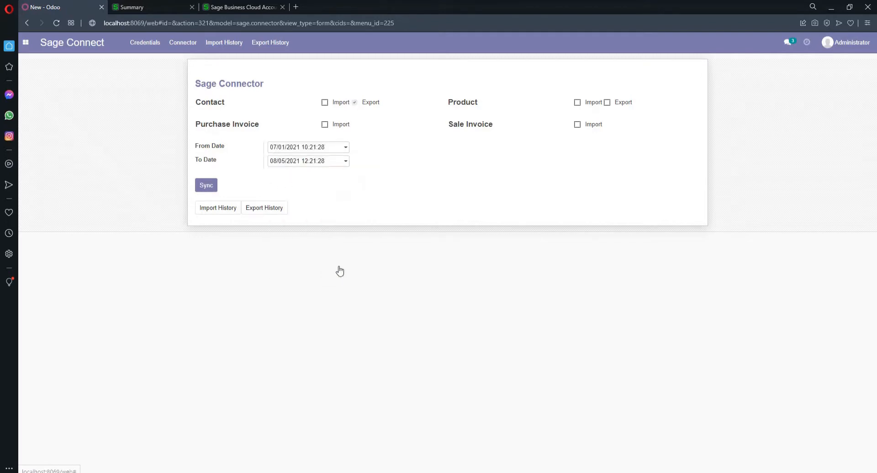
click(206, 186)
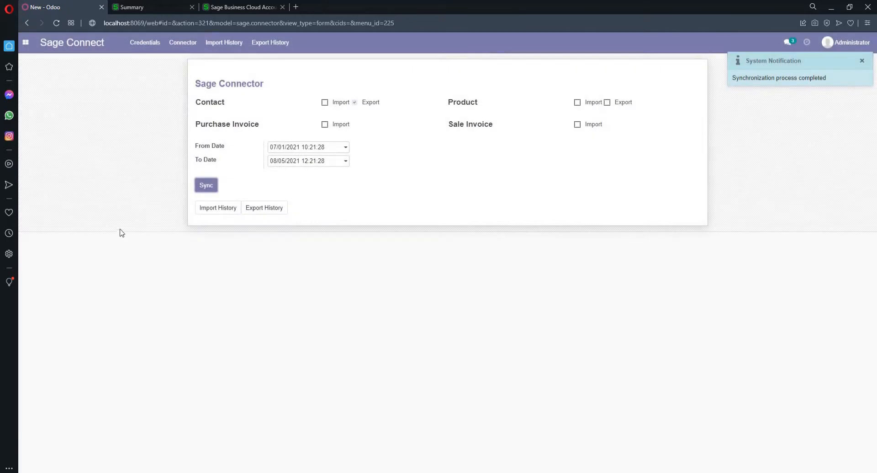
click(121, 6)
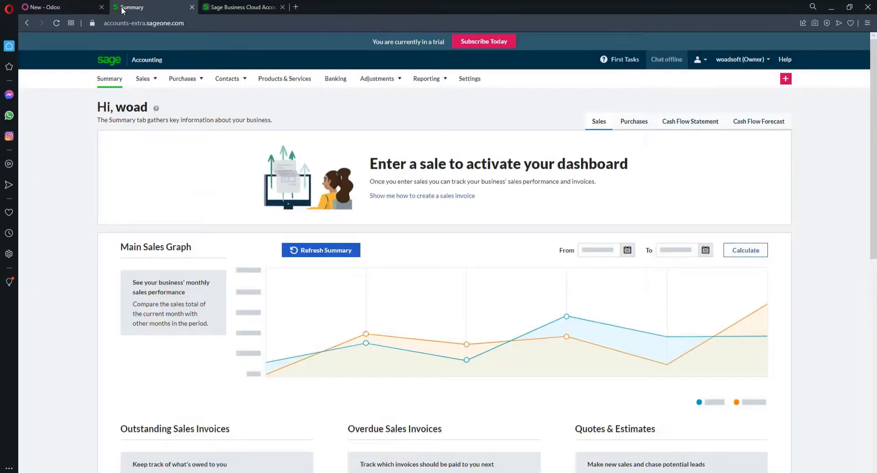
Step: Show the Sage Customers list with its three 0.00-balance customers from Odoo
mouse_move(166, 73)
mouse_move(228, 82)
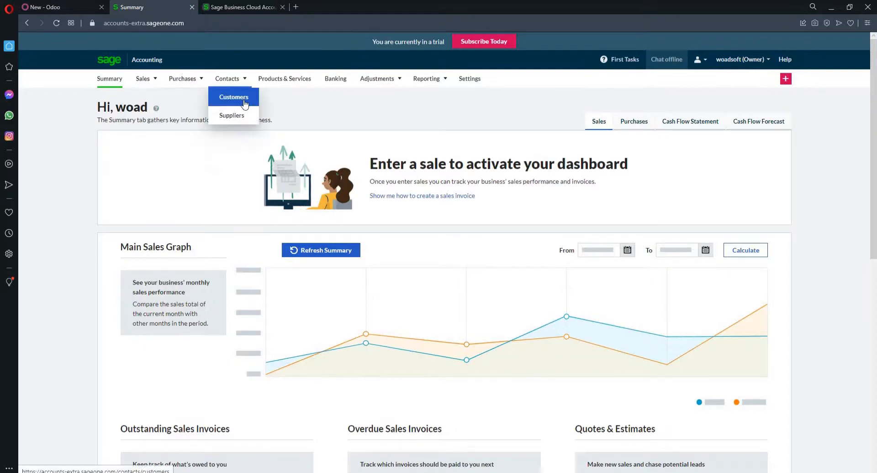
click(243, 107)
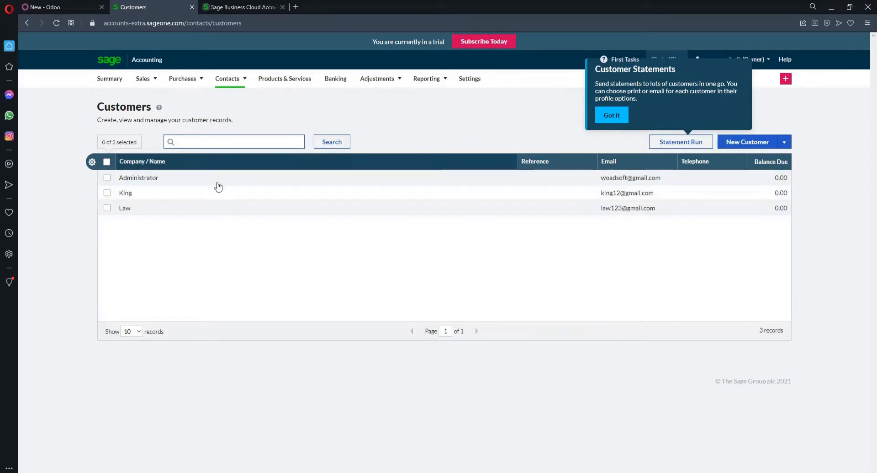
click(335, 276)
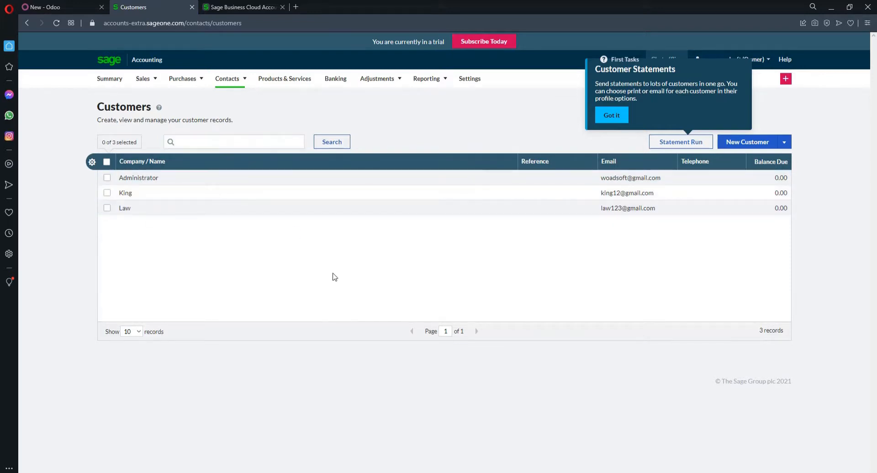
key(super+Tab)
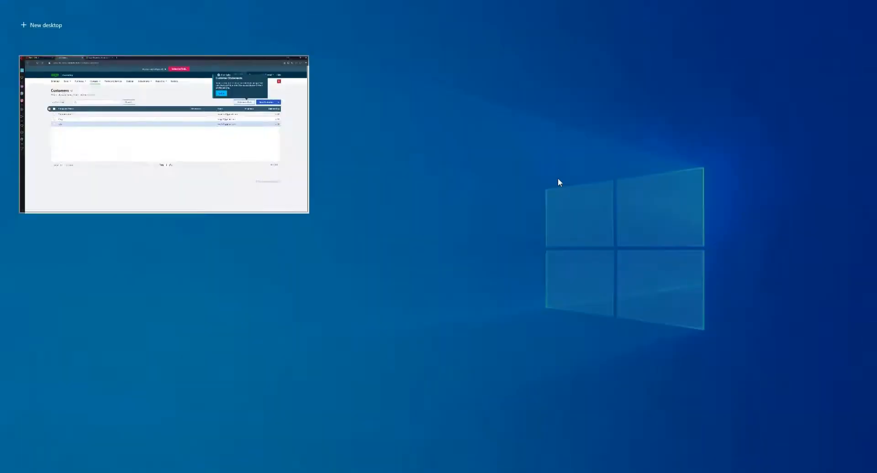
Step: Enter the new customer's name, contact name, e-mail, mobile and telephone numbers
click(227, 157)
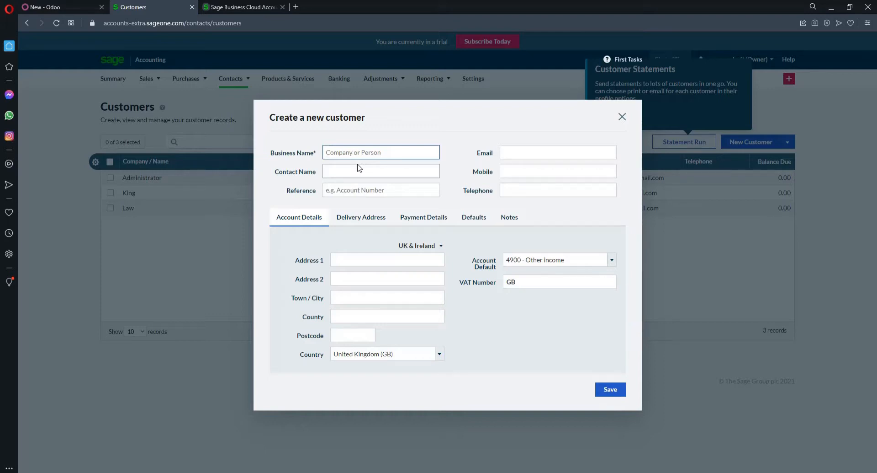
text(Mike)
key(Tab)
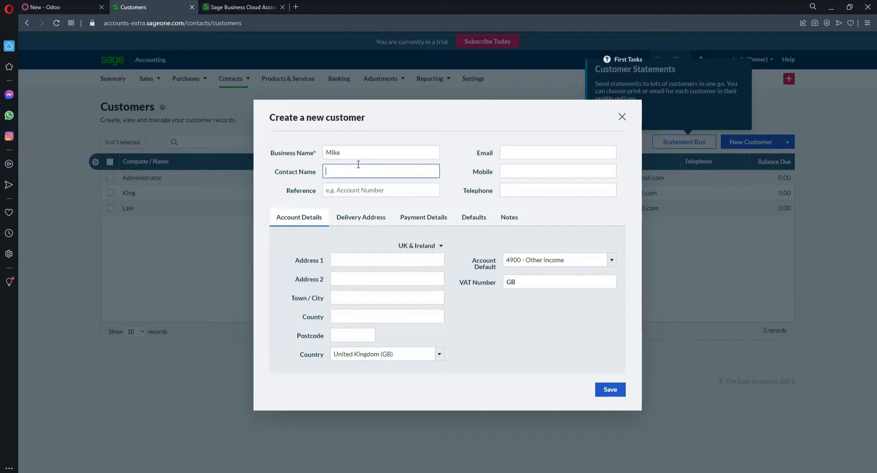
click(522, 154)
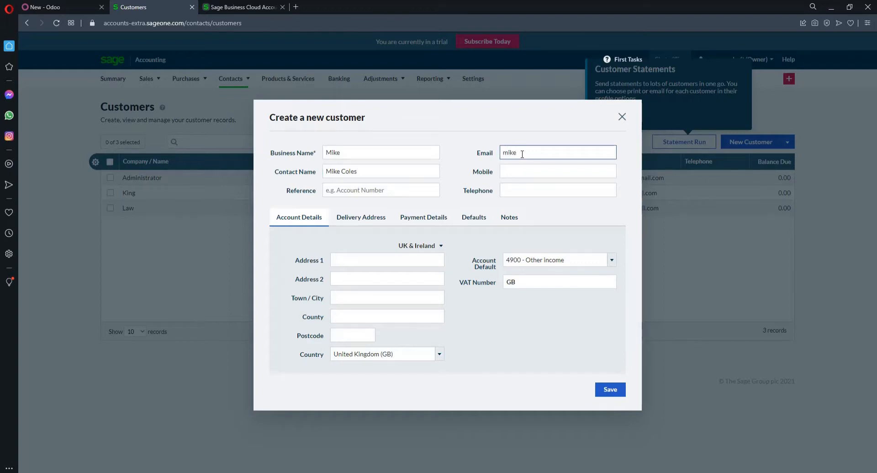
click(523, 176)
text(52354252)
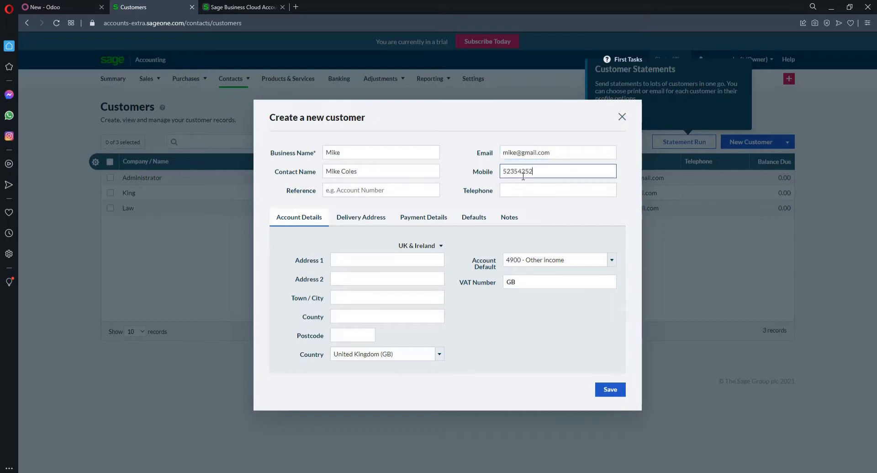
click(539, 195)
text(5256)
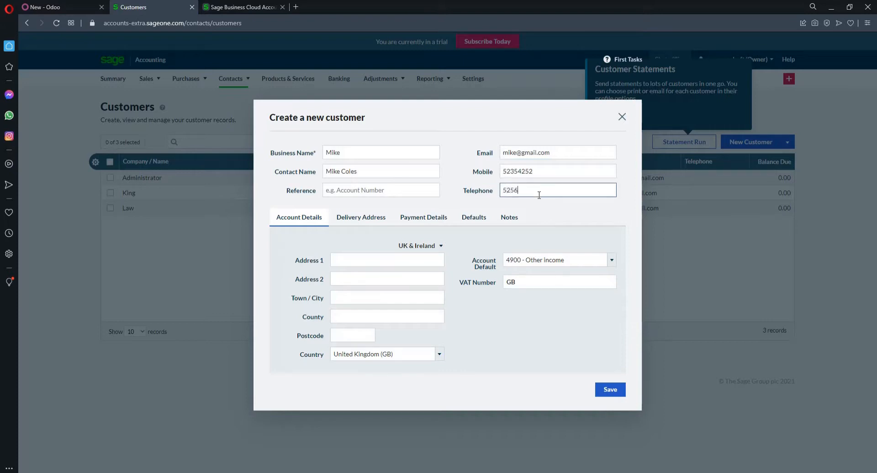
text(23626)
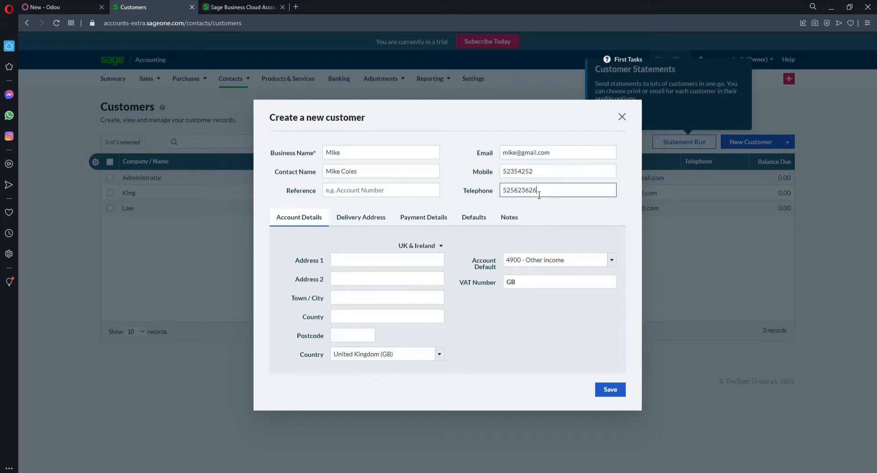
Step: Add the street address and New York town, fix the typos, and save the customer
click(348, 190)
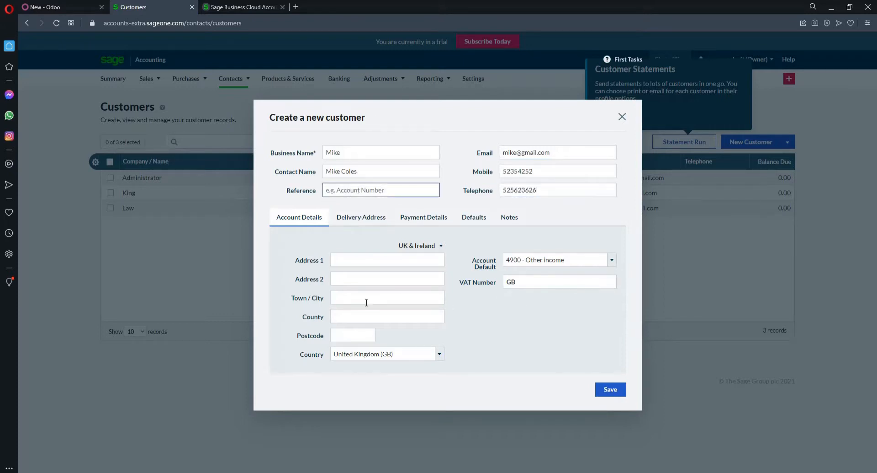
click(360, 263)
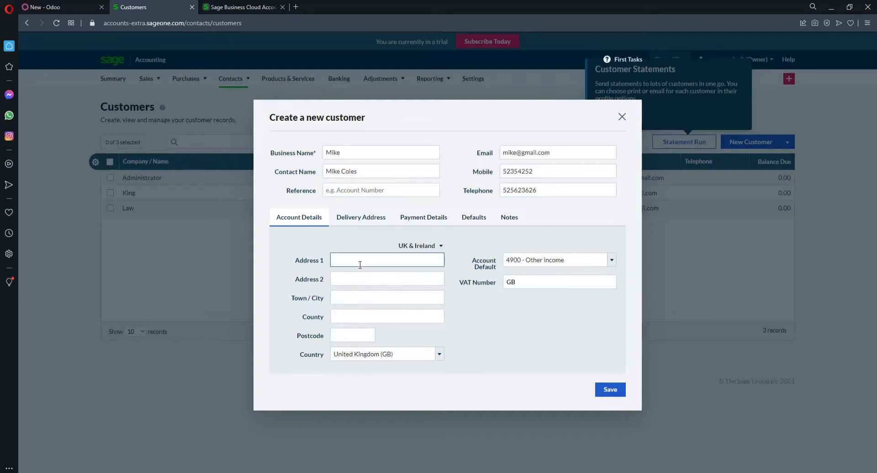
text(st#4)
key(Tab)
key(Tab)
text(New)
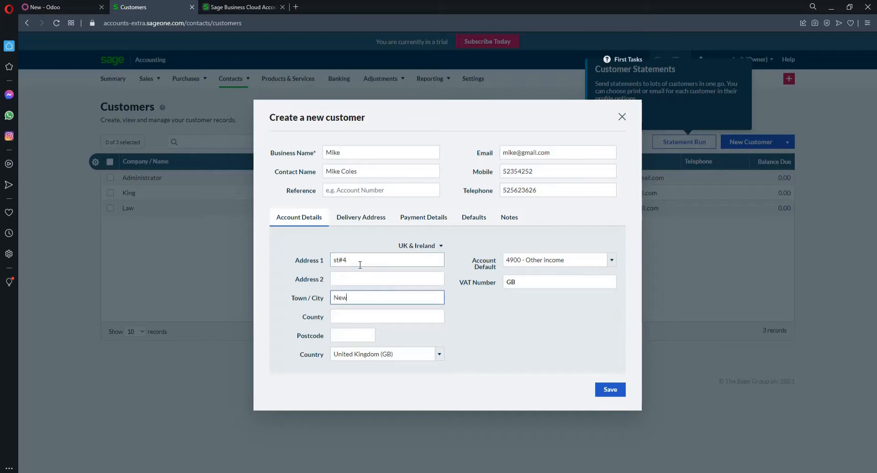
key(BackSpace)
key(BackSpace)
key(BackSpace)
text(roke)
key(BackSpace)
key(BackSpace)
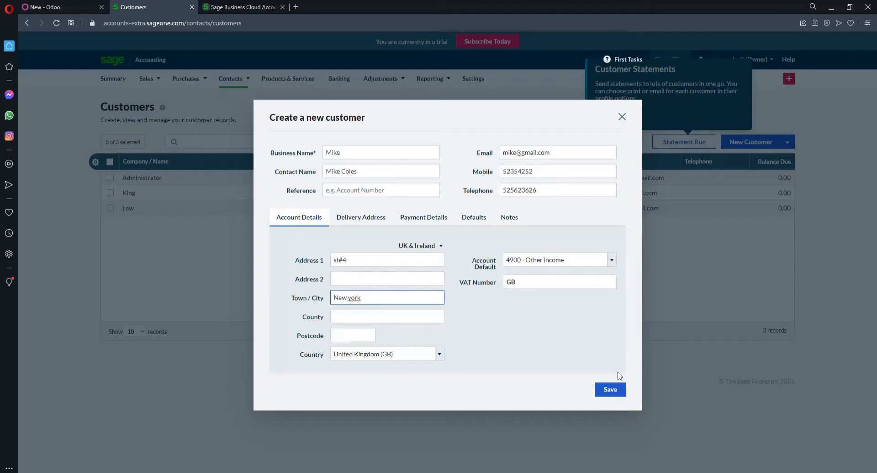
click(611, 388)
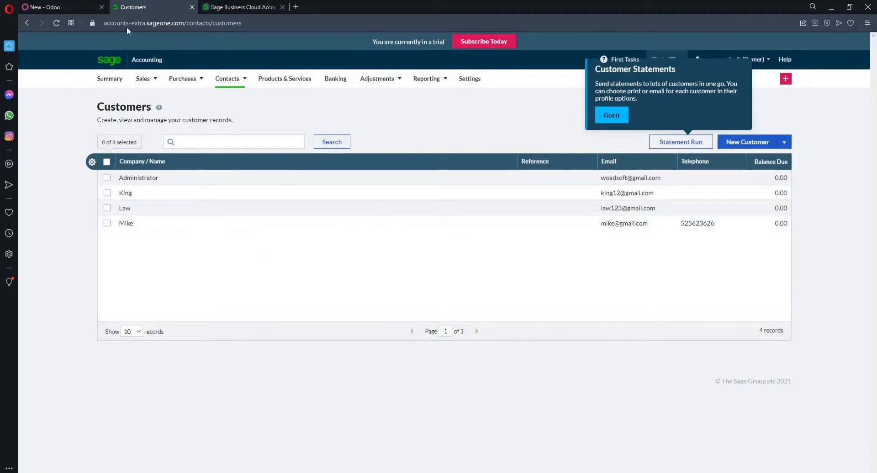
Step: Back in Odoo, run a Contact Import sync from Sage with To Date 08/06/2021
click(56, 5)
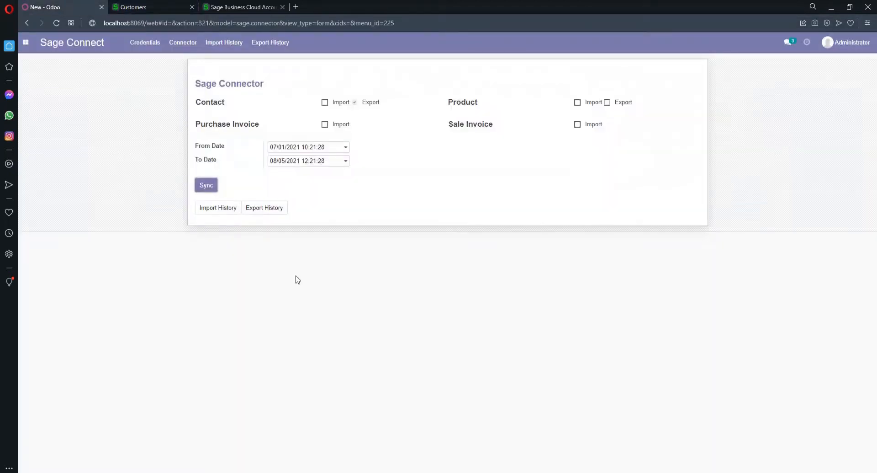
click(326, 104)
click(323, 163)
click(353, 203)
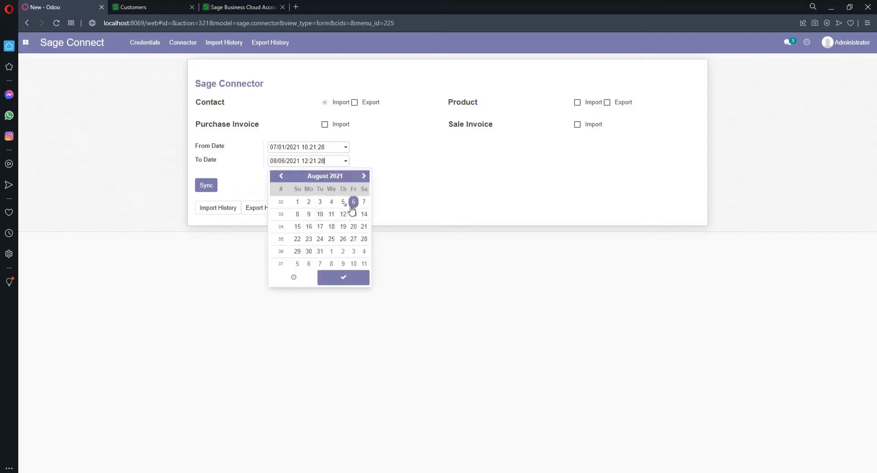
click(340, 279)
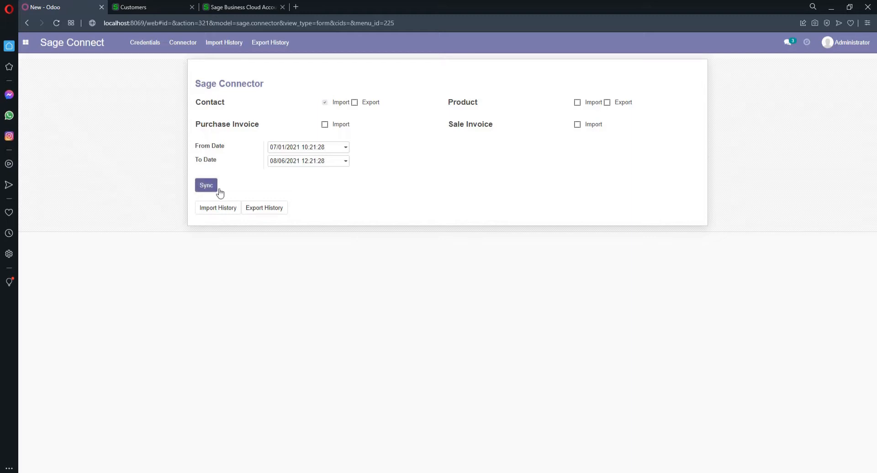
click(206, 187)
click(26, 42)
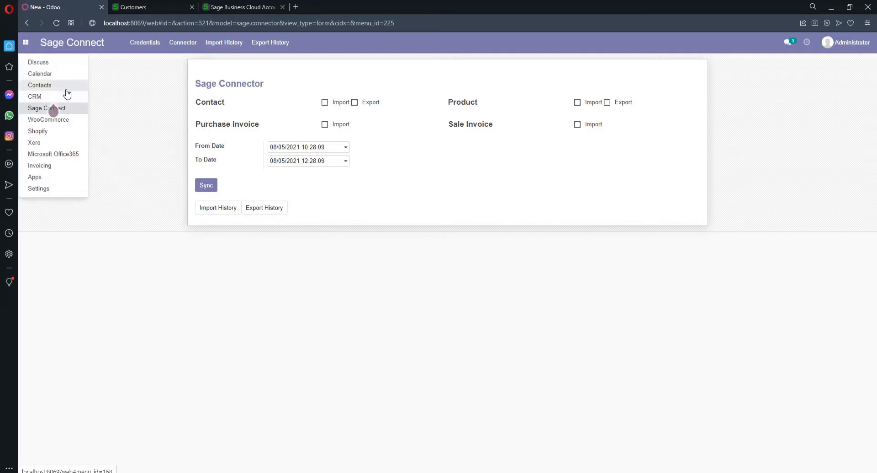
click(62, 89)
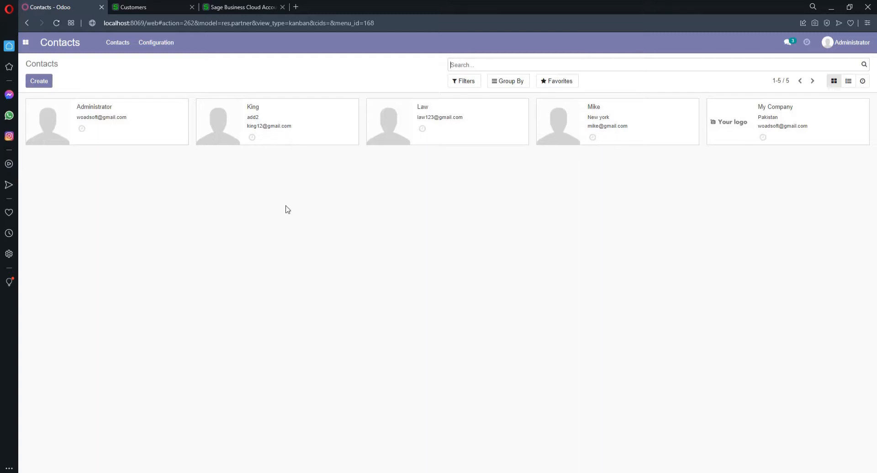
click(39, 40)
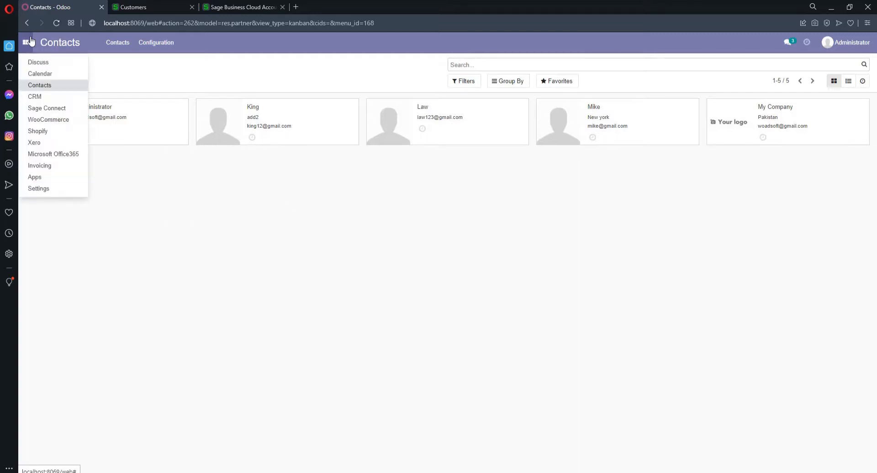
click(73, 108)
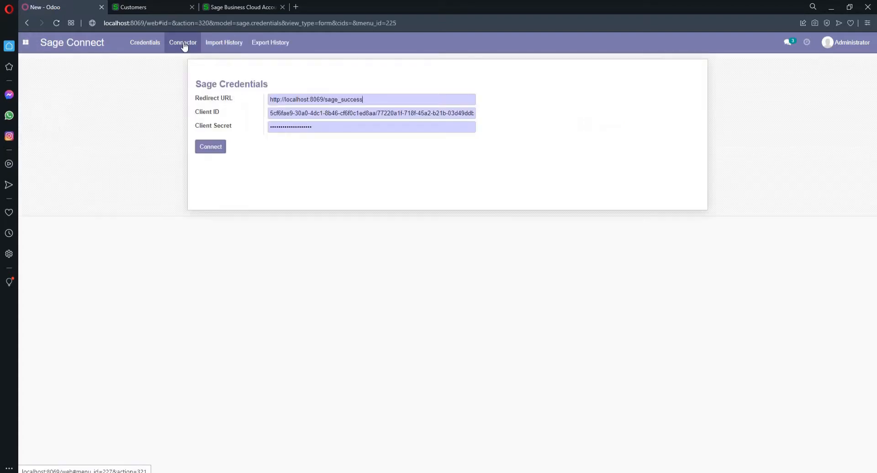
click(183, 43)
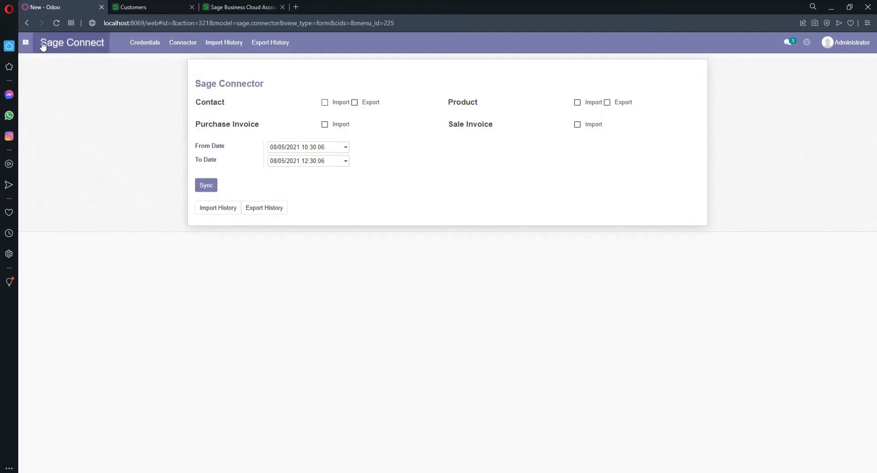
Step: Go to Invoicing's Products list and open the iPhone 13 Pro Max ($699.00) record
click(27, 43)
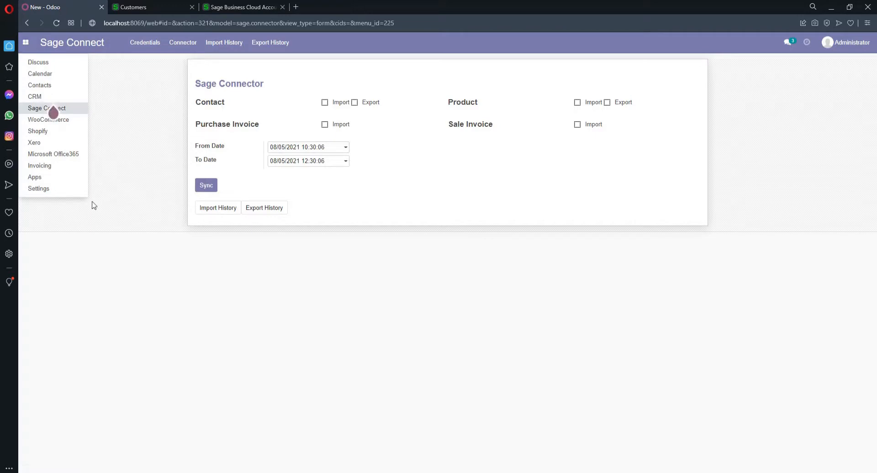
click(54, 171)
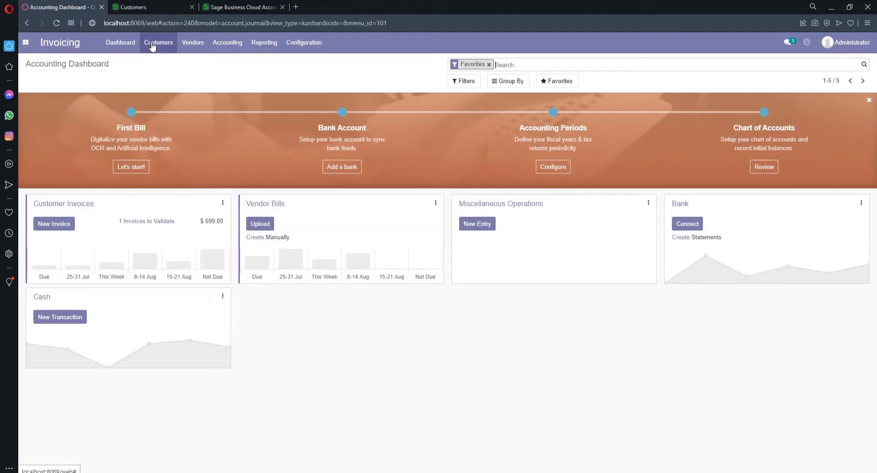
click(152, 46)
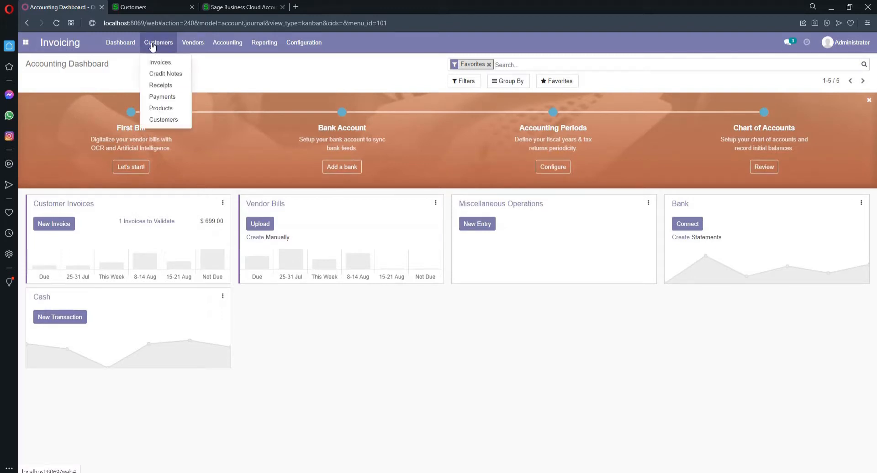
click(161, 108)
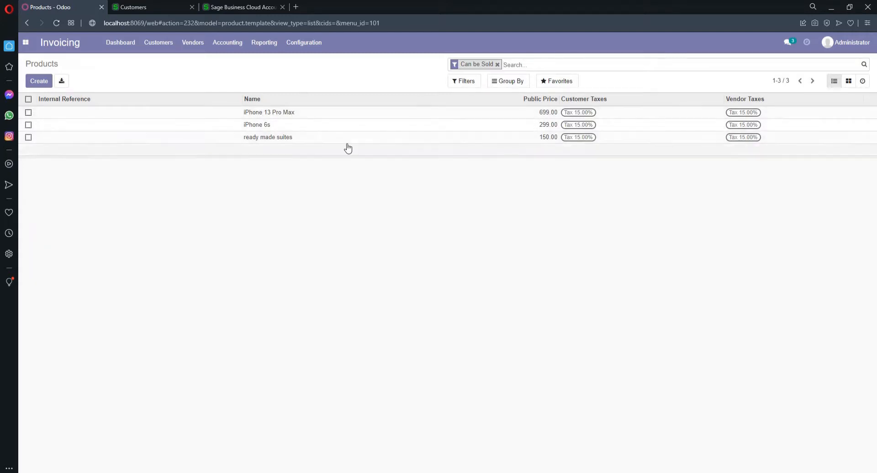
click(271, 115)
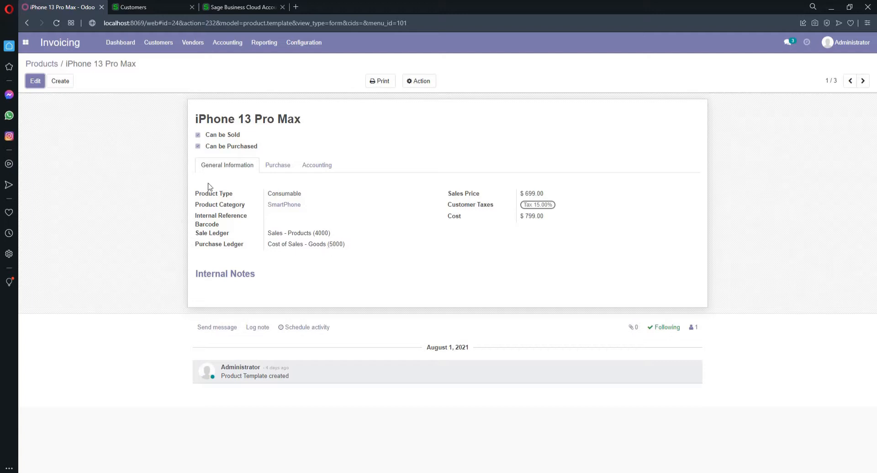
Step: Inspect the iPhone 13 Pro Max's sale and purchase ledger options unchanged, then return to Products
click(36, 81)
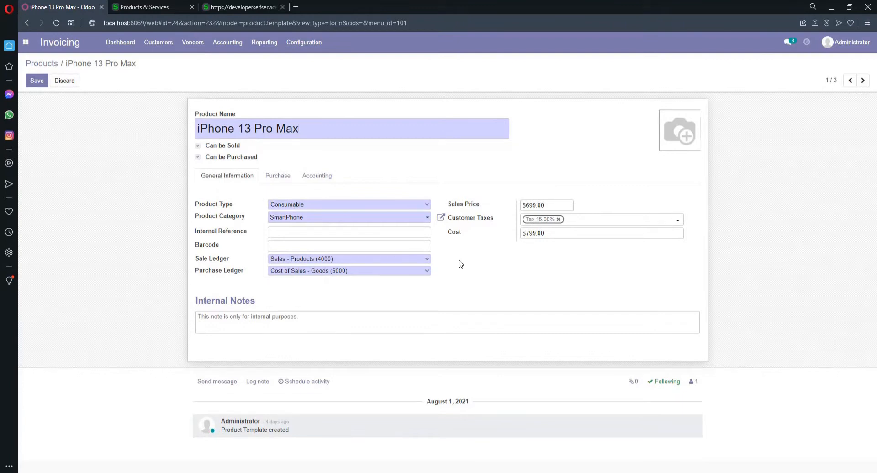
click(350, 262)
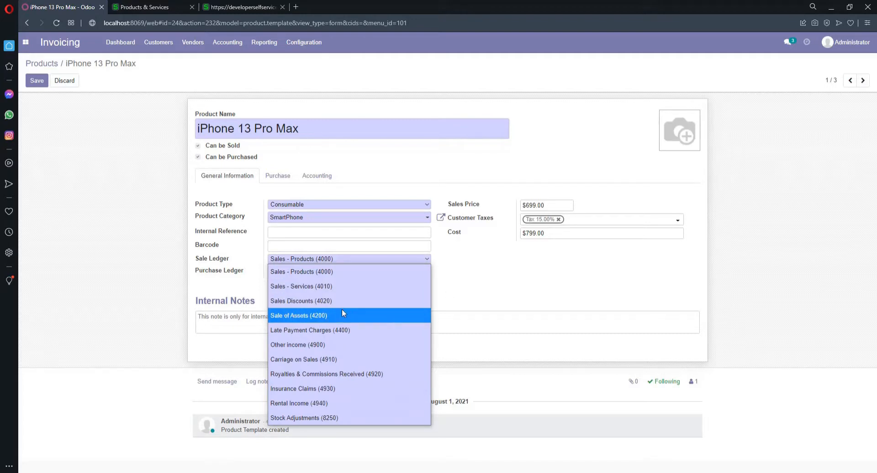
click(462, 294)
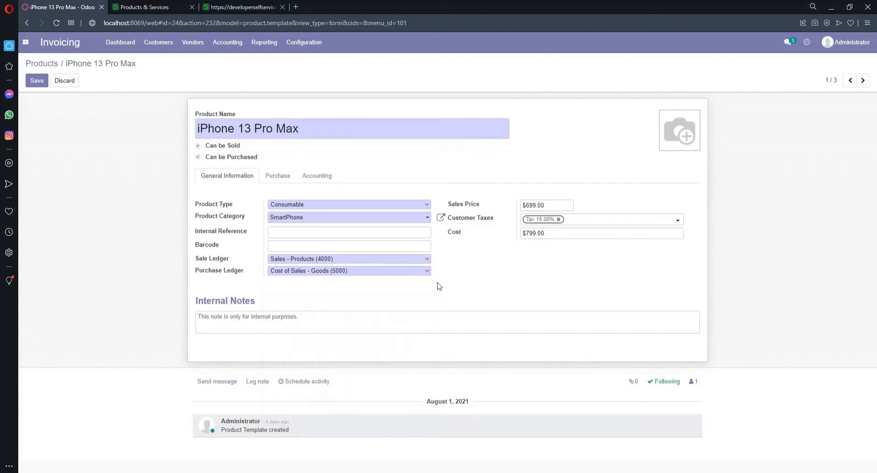
click(366, 271)
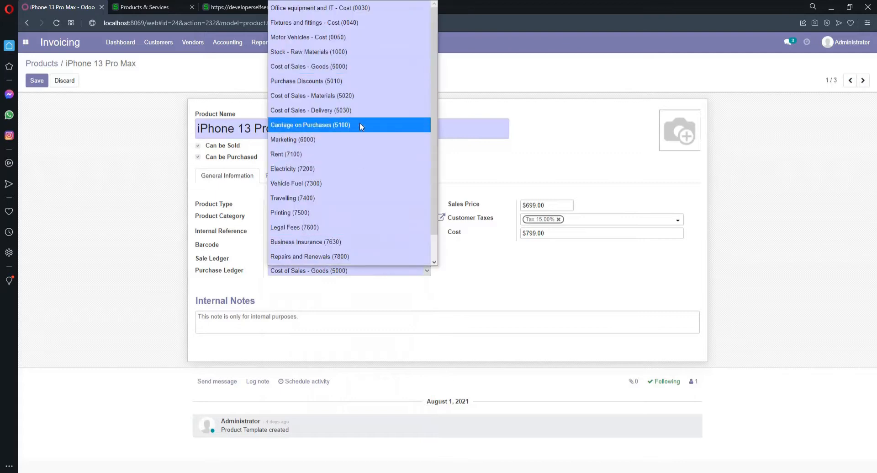
click(372, 292)
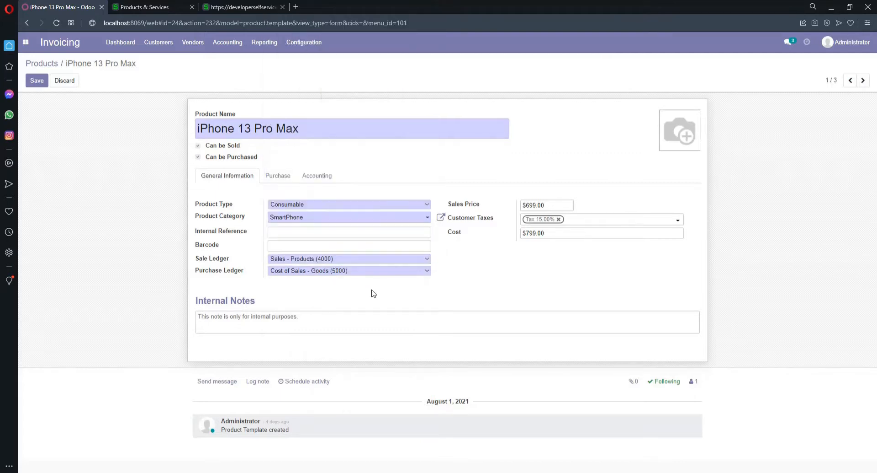
click(36, 67)
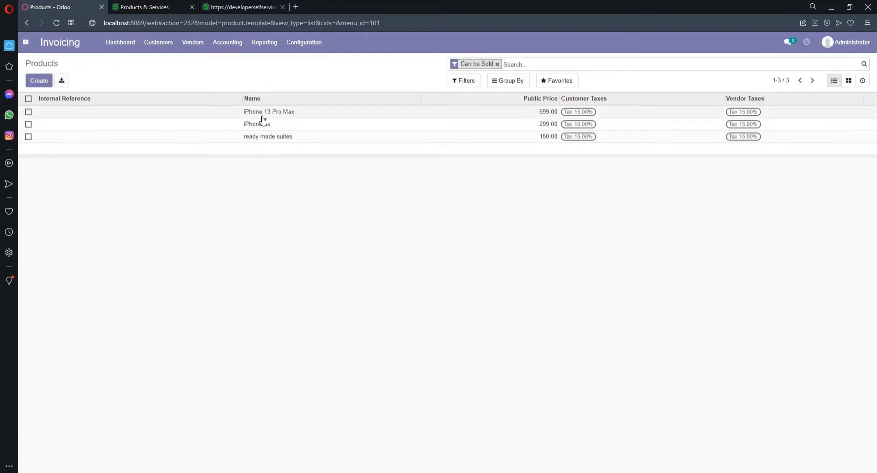
Step: Open the Sage Connect sync form and tick Product Export
click(28, 46)
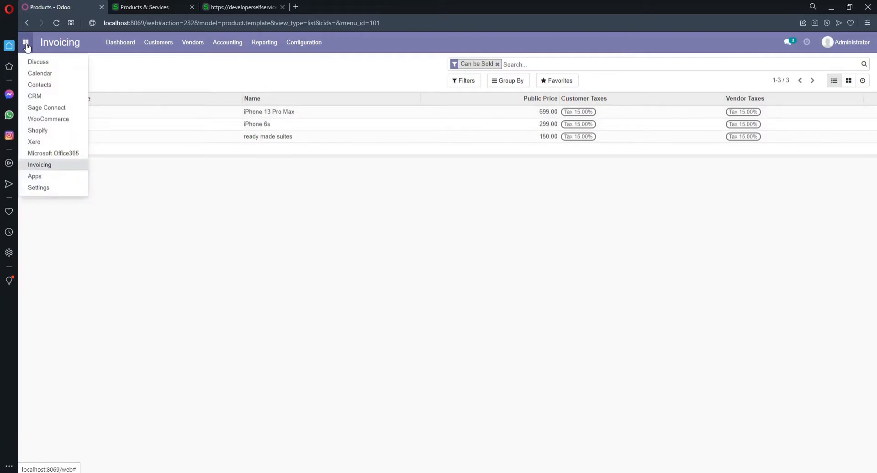
click(74, 108)
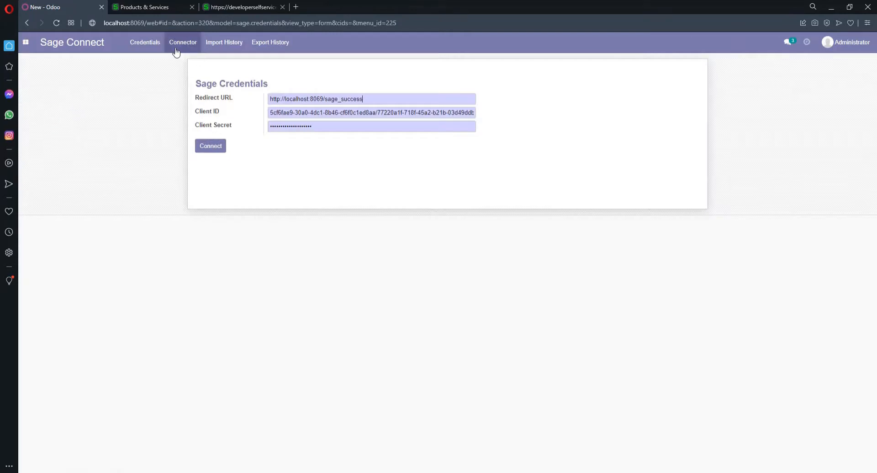
click(175, 50)
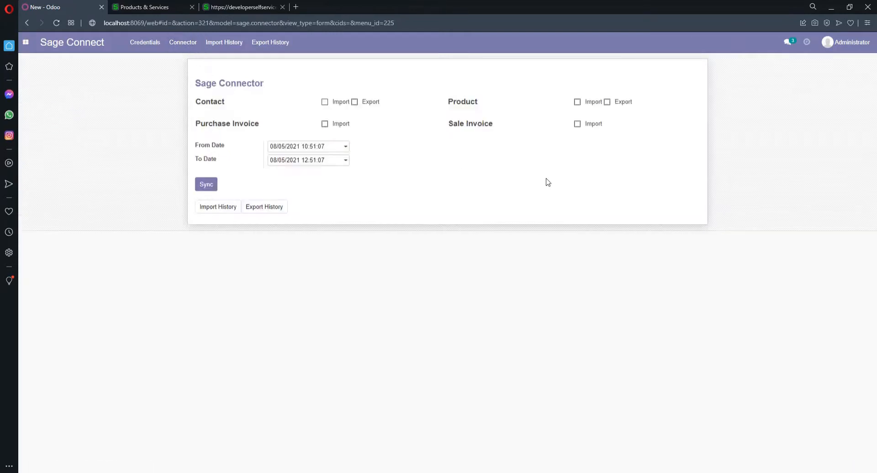
click(607, 101)
Step: Set the sync start date to 1 July 2021, run the product export, then view Sage's products page
click(328, 149)
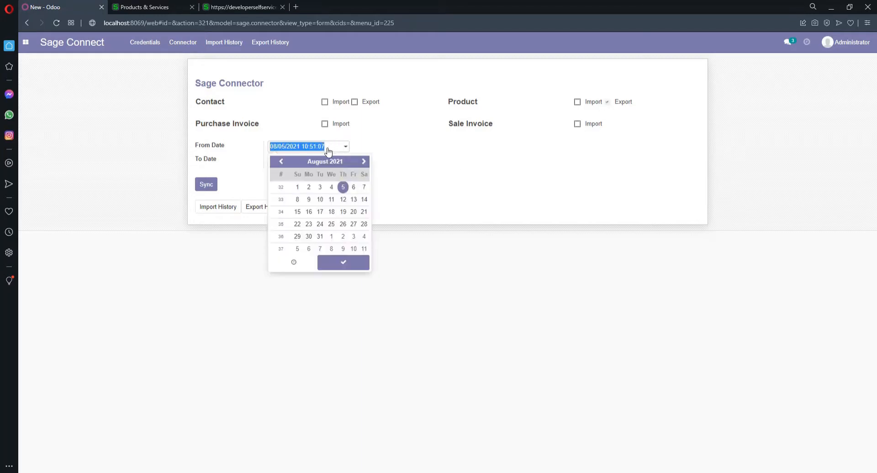
click(280, 162)
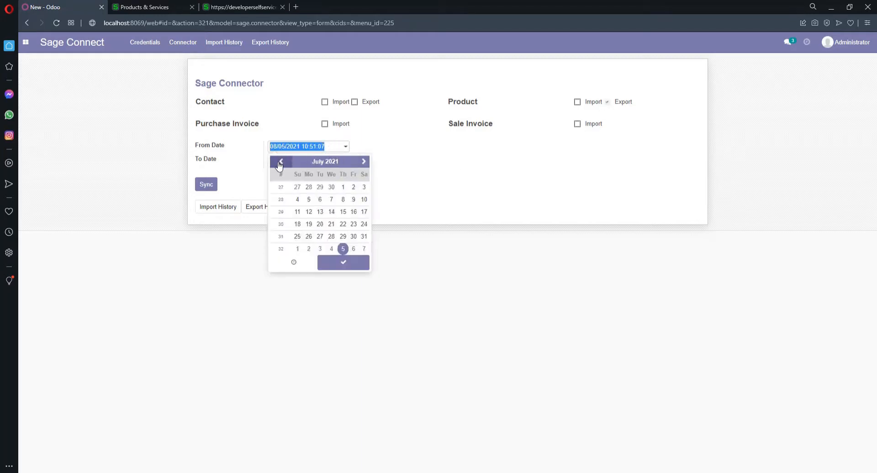
click(343, 186)
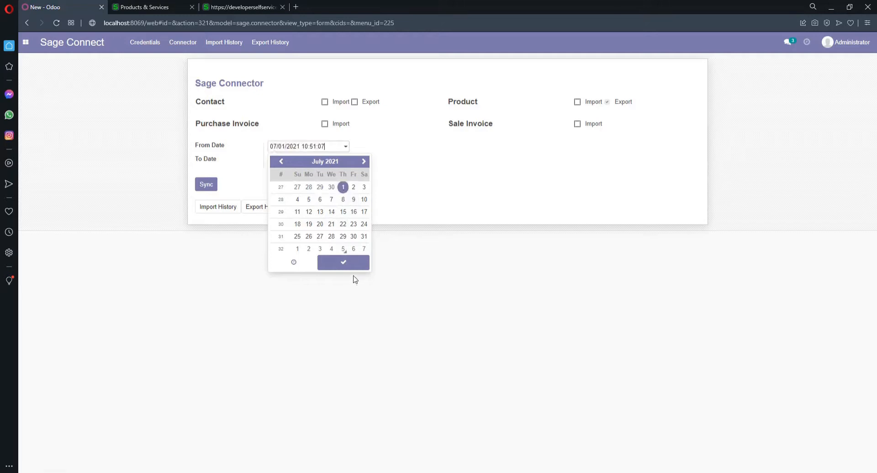
click(342, 262)
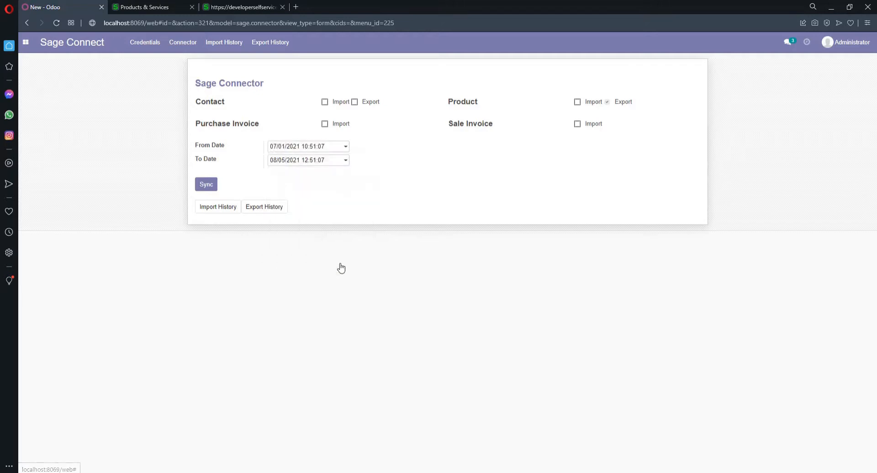
click(202, 186)
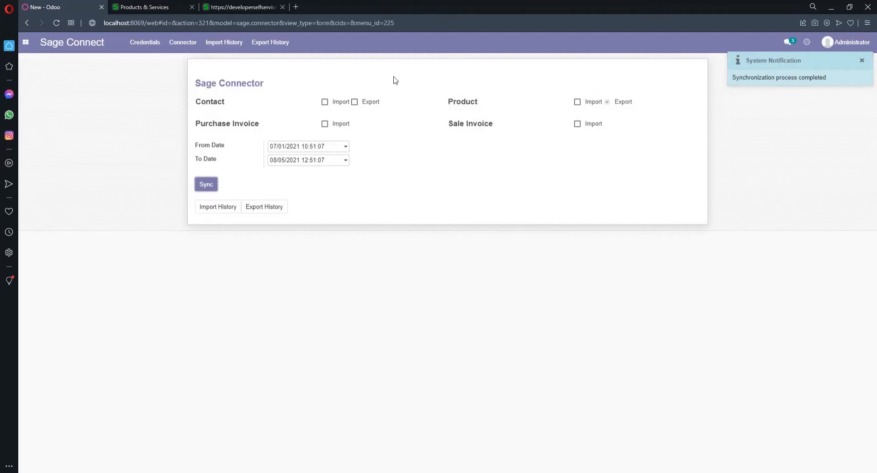
click(155, 6)
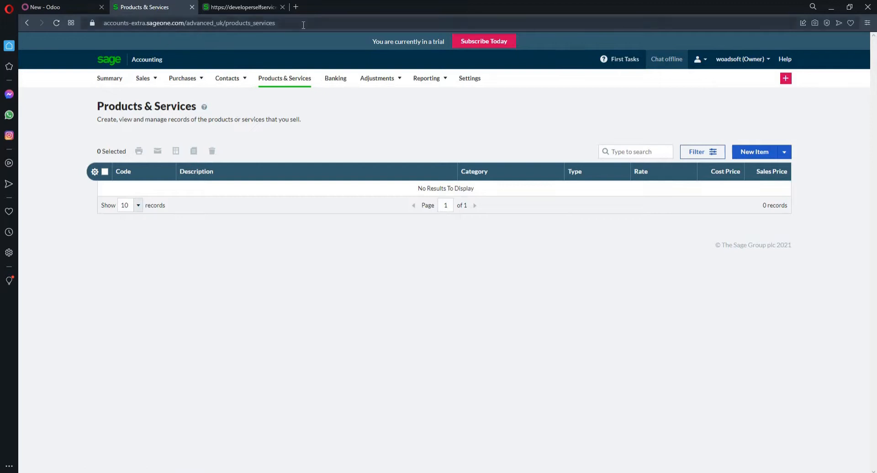
Step: Reload Sage's Products & Services list to show ready made suites, iPhone 6s and iPhone 13 Pro Max
click(272, 79)
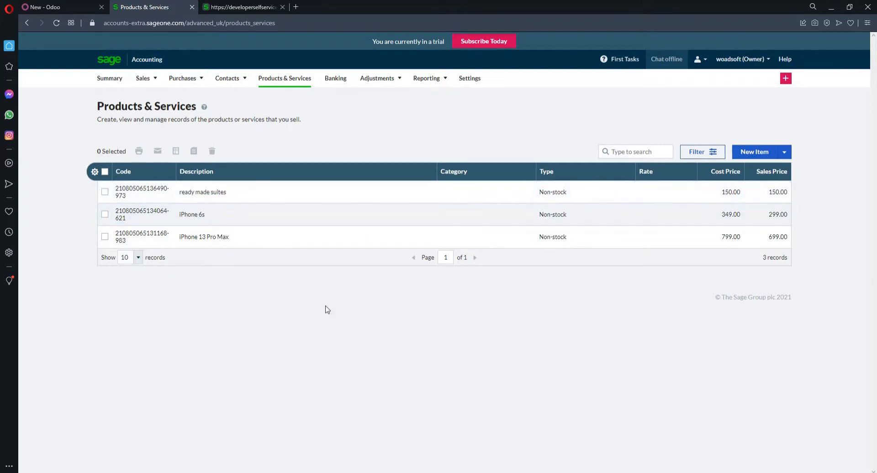
key(super+Tab)
Step: Create non-stock item 32-D 'MacBook 2021' with sales price 1,090.00 and cost price 1,190.00
click(215, 143)
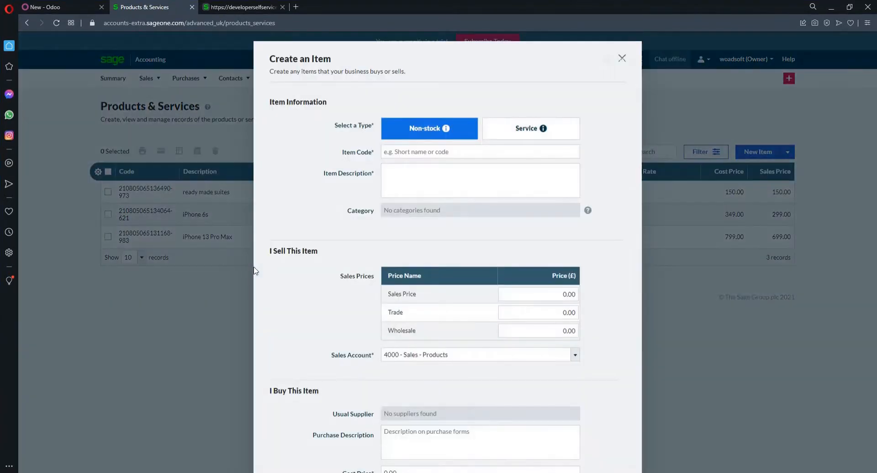
click(435, 150)
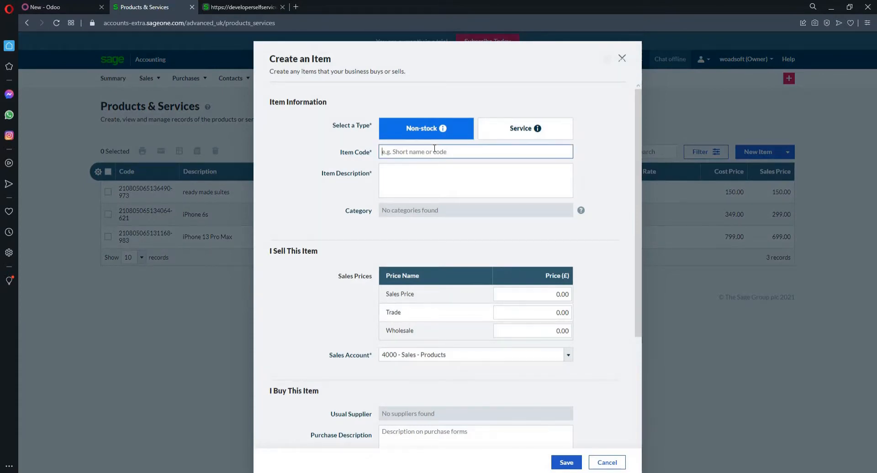
text(32-D)
click(446, 181)
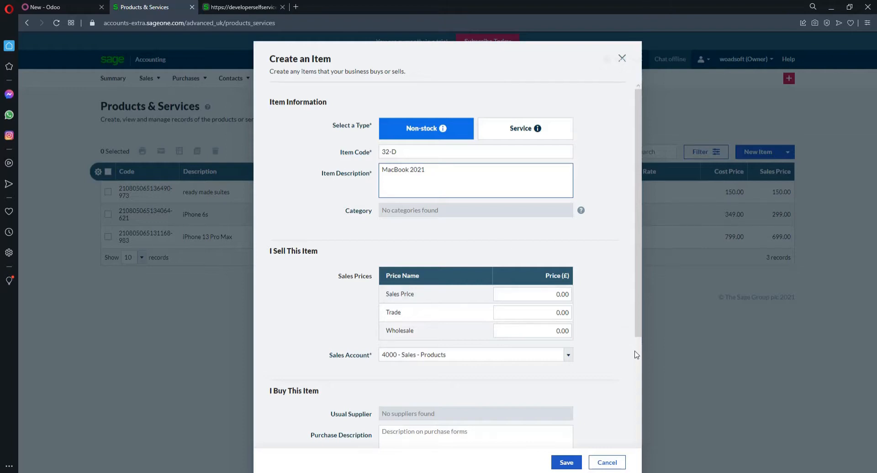
scroll(640, 353, down, 5)
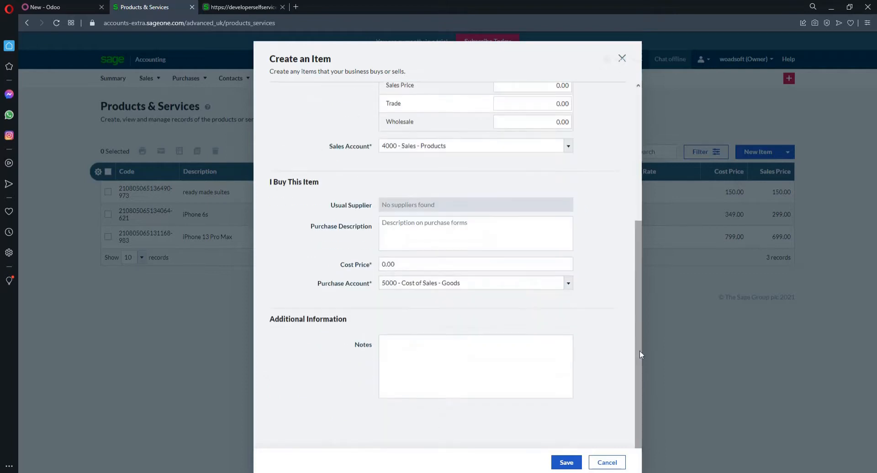
drag(640, 351, 634, 298)
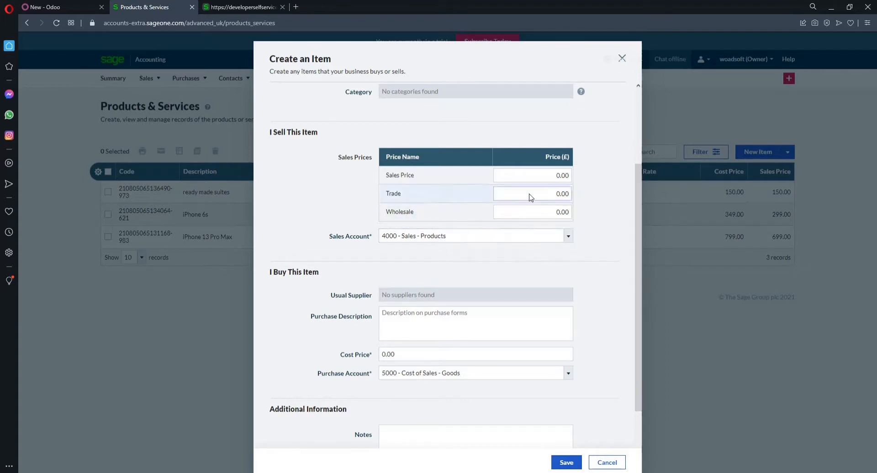
click(537, 181)
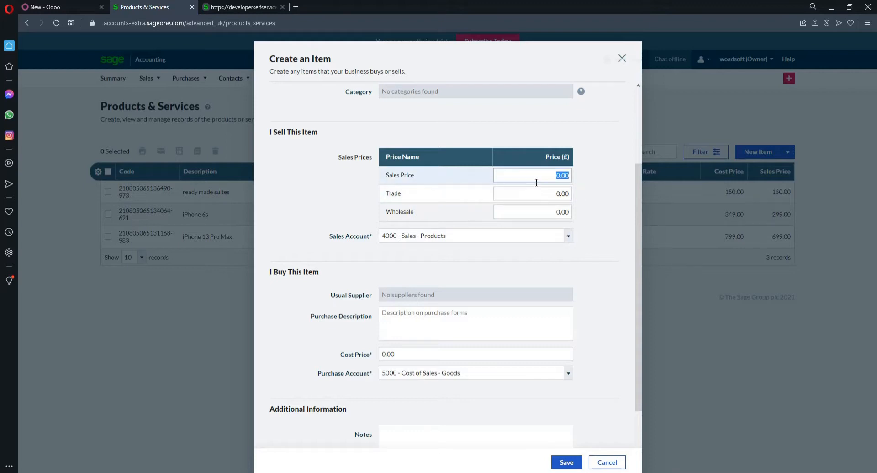
click(537, 182)
click(420, 355)
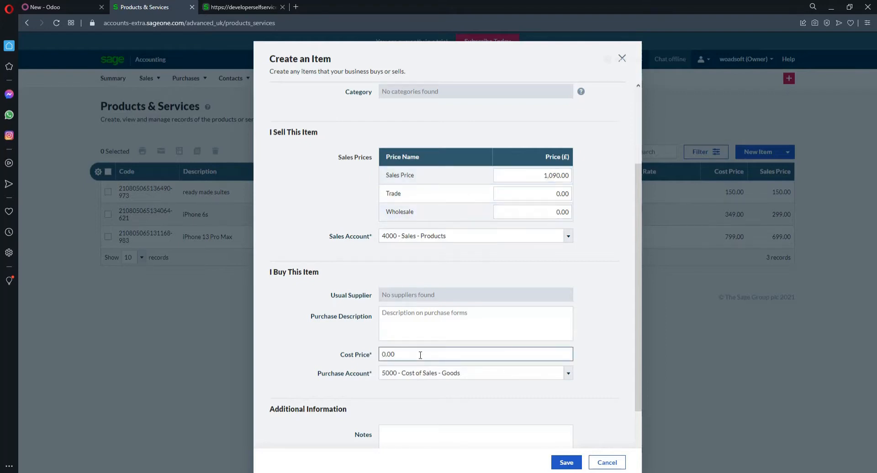
text(119)
click(567, 465)
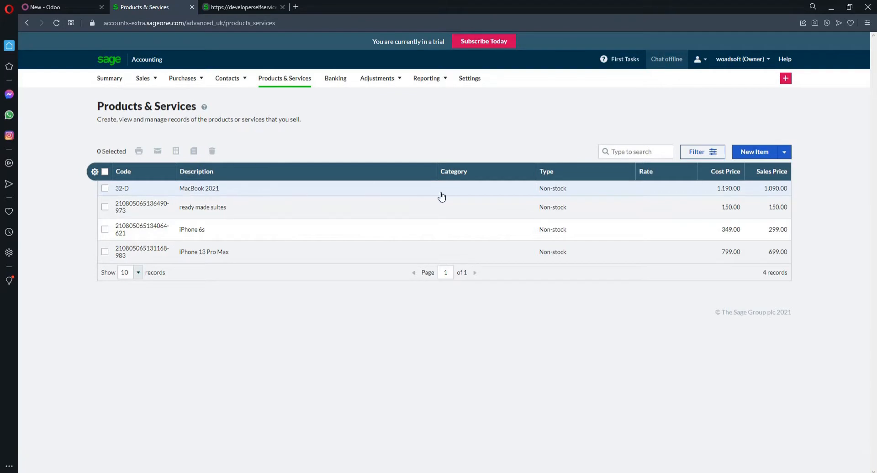
Step: Back in Odoo's Sage Connector, run the product import from Sage for 07/01/2021 to 08/05/2021
click(74, 6)
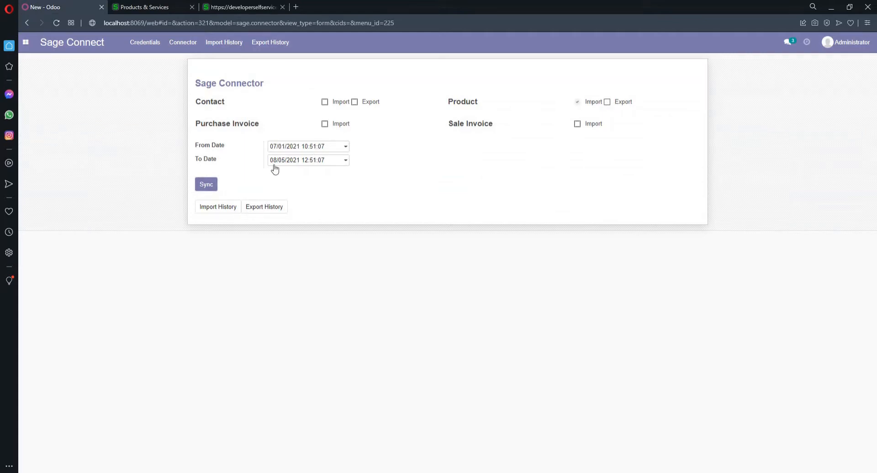
click(203, 189)
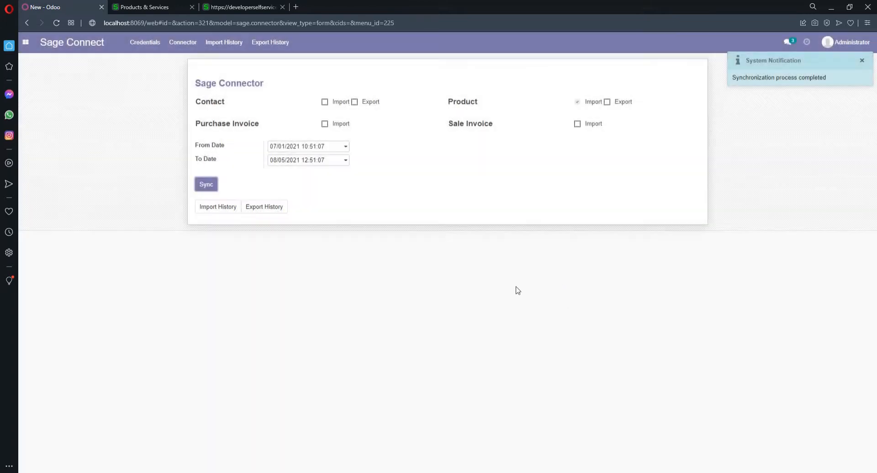
click(25, 45)
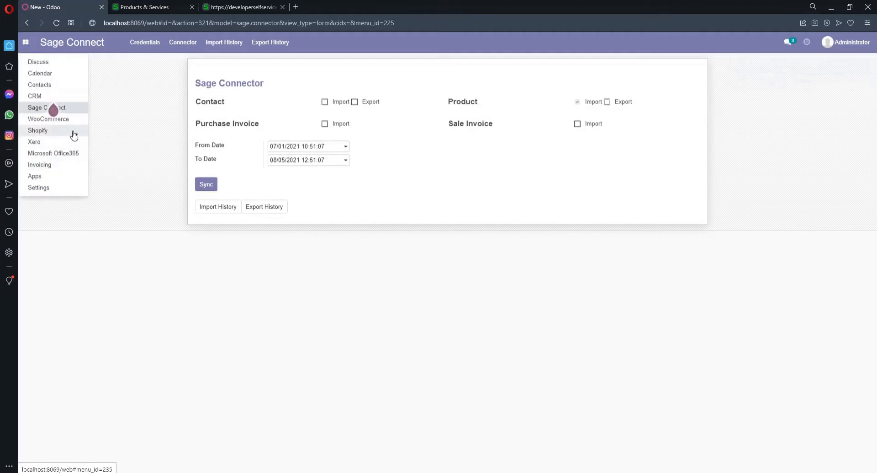
Step: Open Invoicing > Customers > Products to see MacBook 2021 at 1,090.00 among four products
click(56, 165)
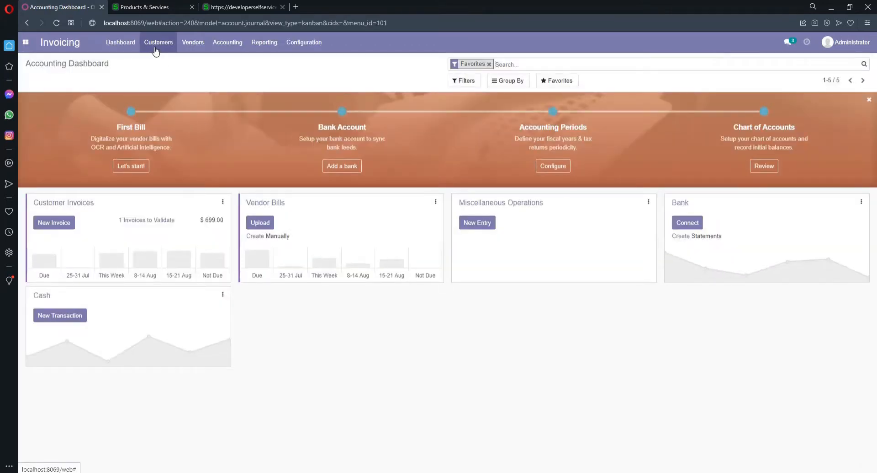
click(158, 44)
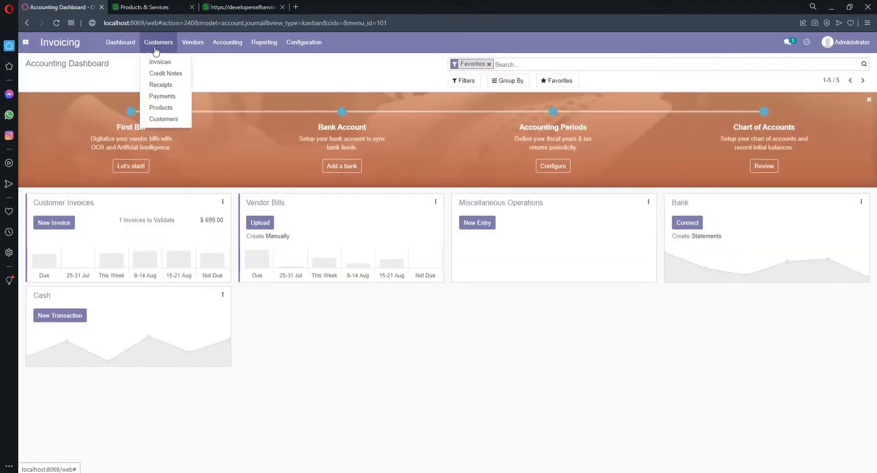
click(174, 112)
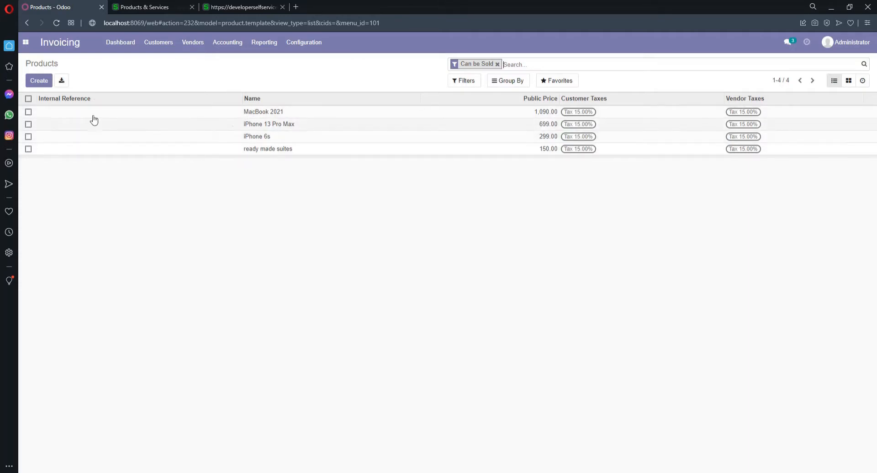
Step: Reopen Odoo's Sage Connect sync form, then view Sage's Sales Invoices list
click(25, 44)
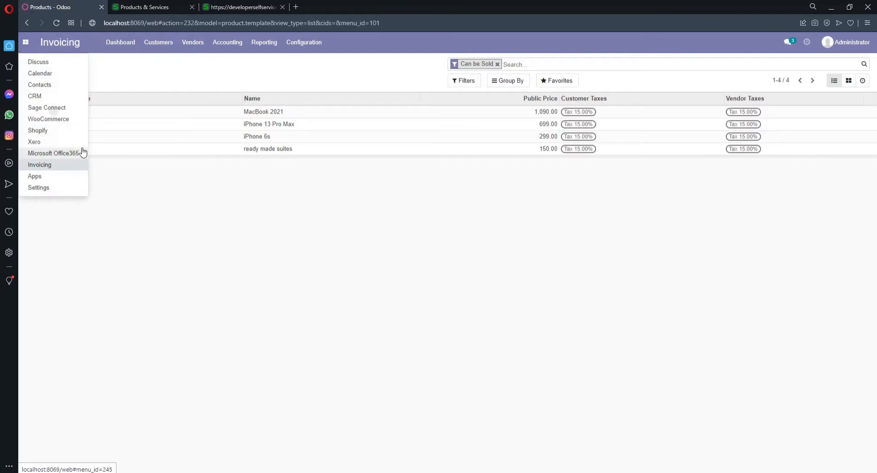
click(76, 108)
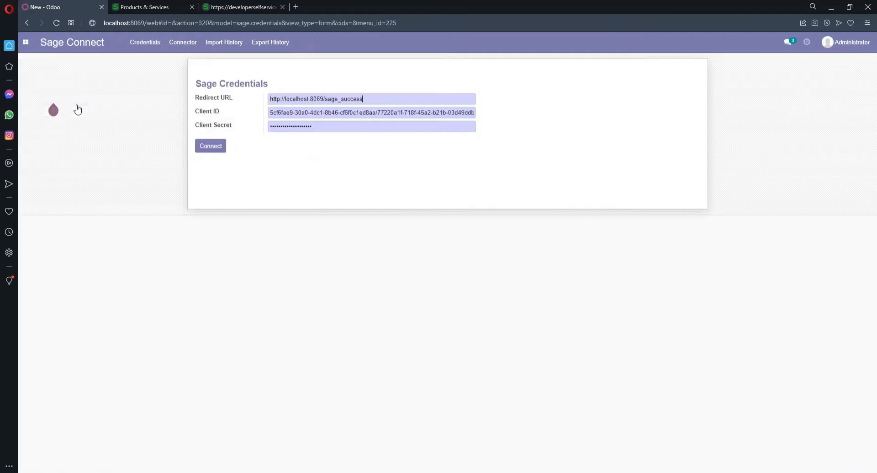
click(176, 44)
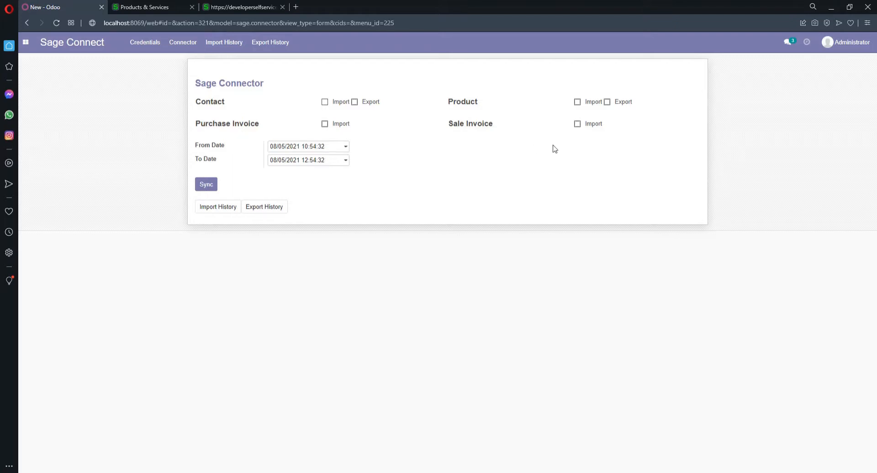
click(144, 5)
mouse_move(148, 75)
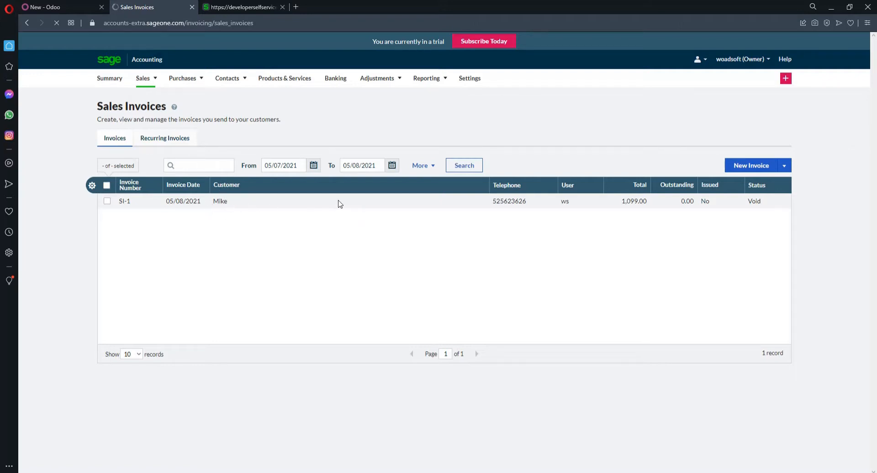
Step: Check Sage's single sales invoice SI-1 for 1,099.00, then return to the Odoo connector form
click(61, 6)
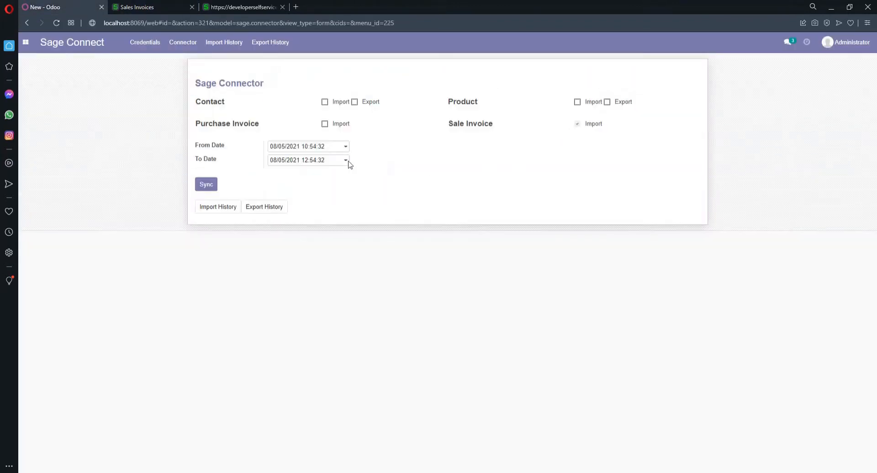
Step: Import sales invoices from Sage and confirm draft SI-1 for 1,099.00 in Odoo's customer invoices
click(206, 185)
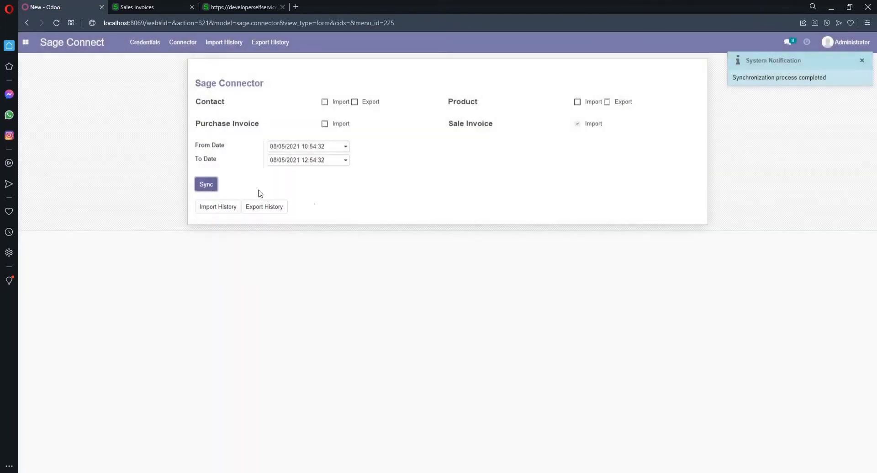
click(26, 42)
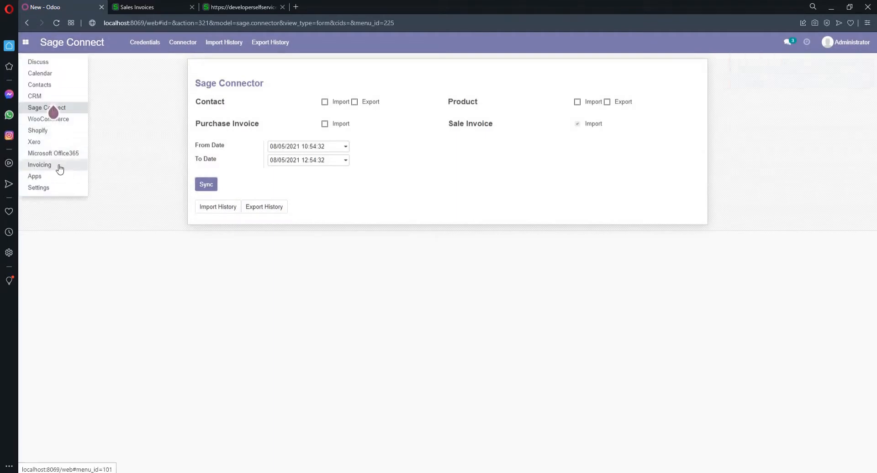
click(40, 164)
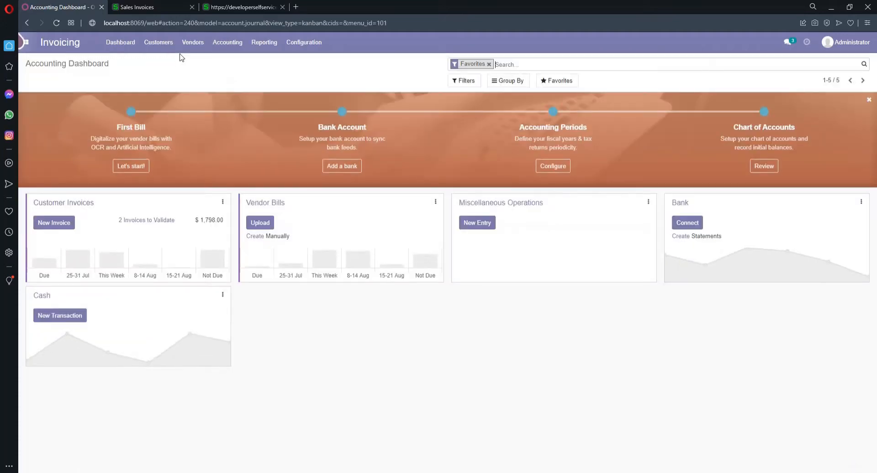
click(169, 47)
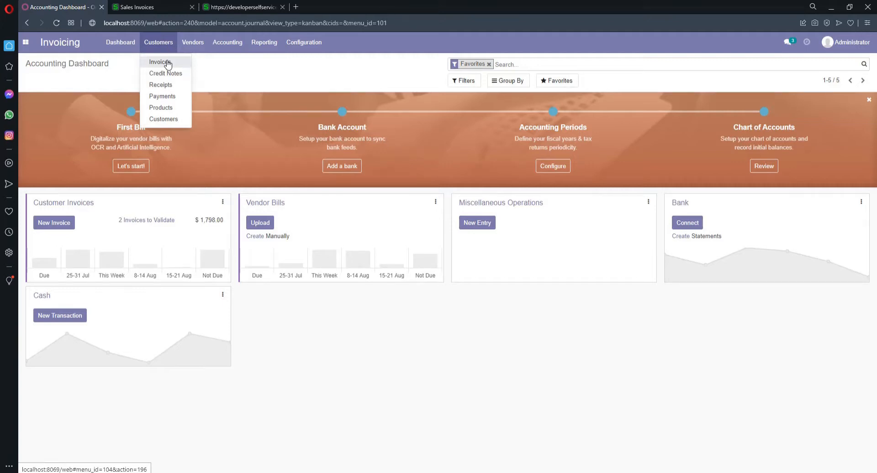
click(168, 65)
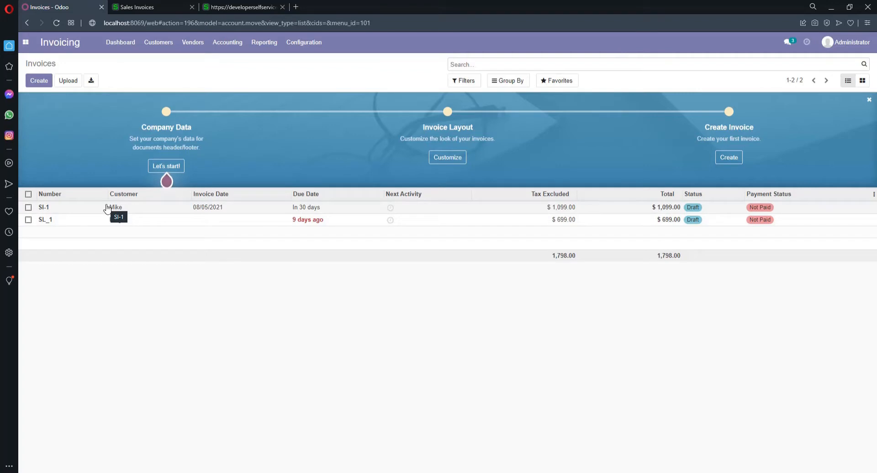
click(25, 47)
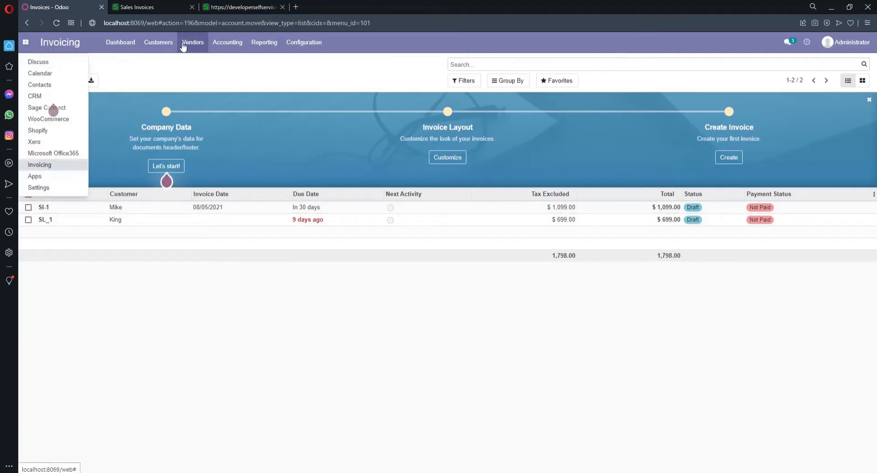
click(139, 7)
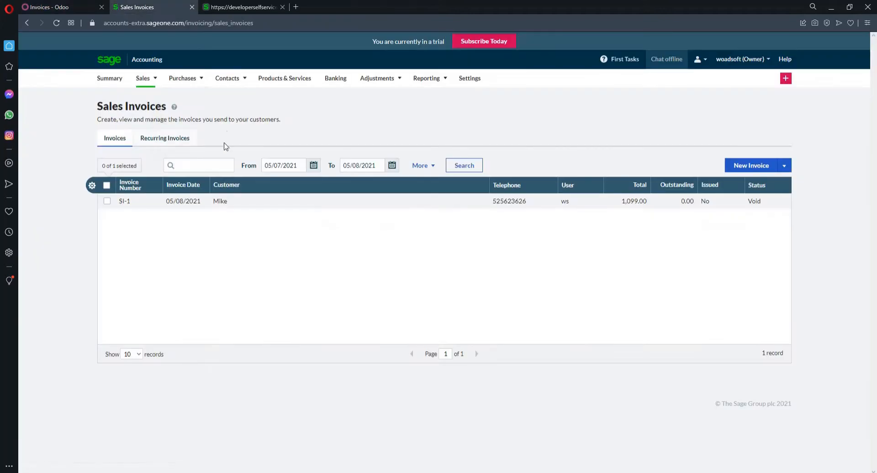
Step: On the New Purchase Invoice, choose to add a new supplier from the Supplier dropdown
mouse_move(202, 79)
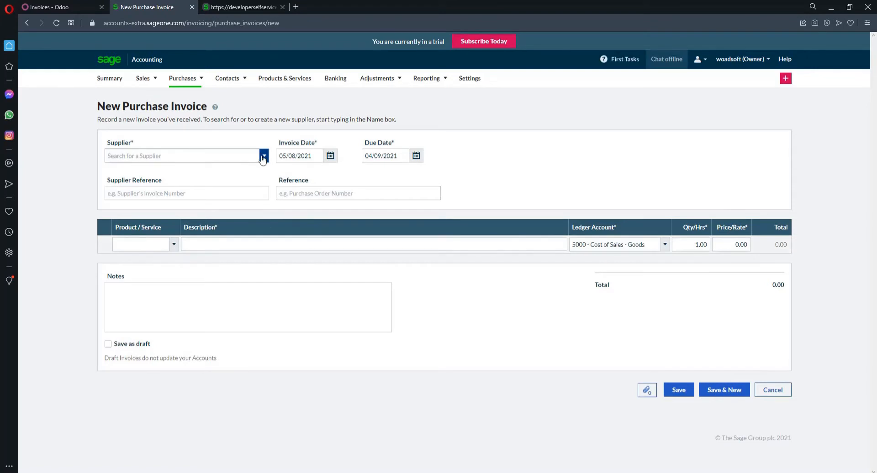
click(264, 156)
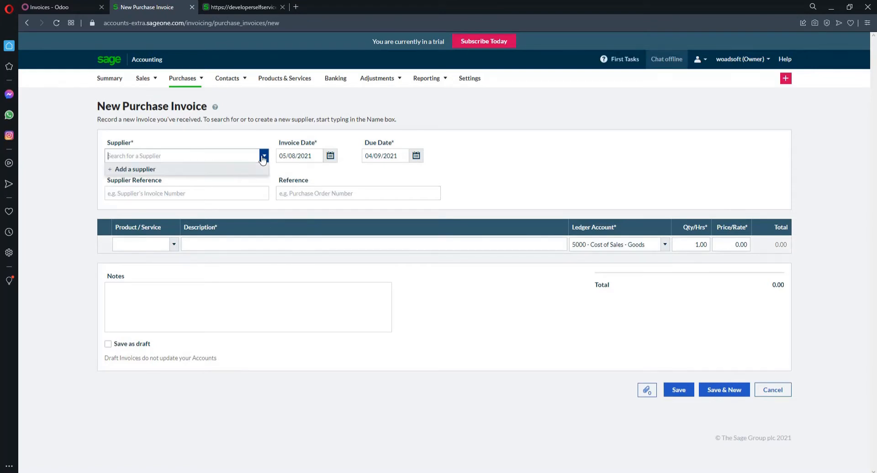
click(150, 170)
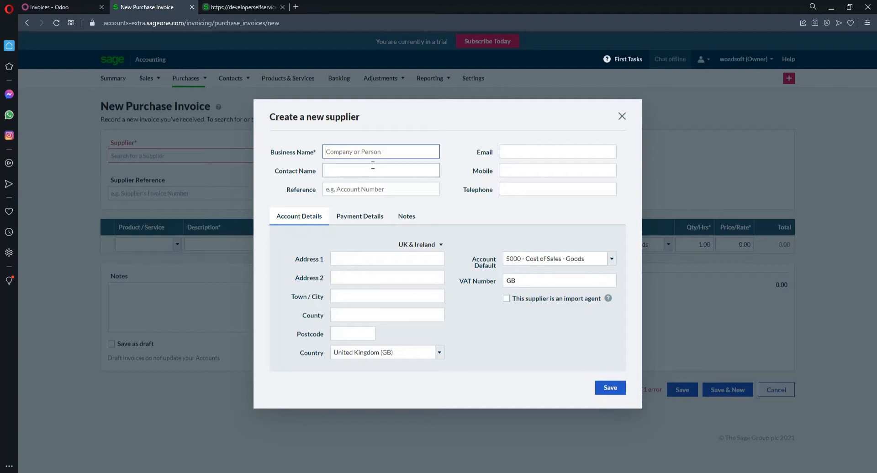
Step: Save the new supplier with its business name, e-mail, mobile and telephone numbers, and London address
text(Gregg)
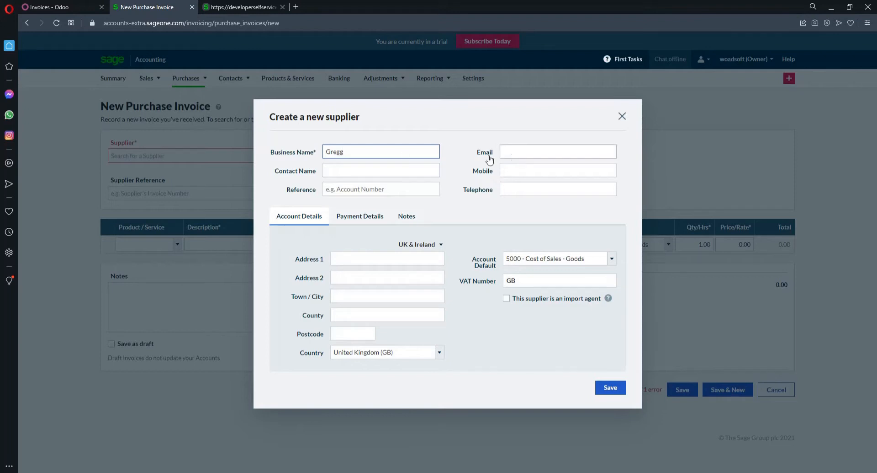
click(524, 147)
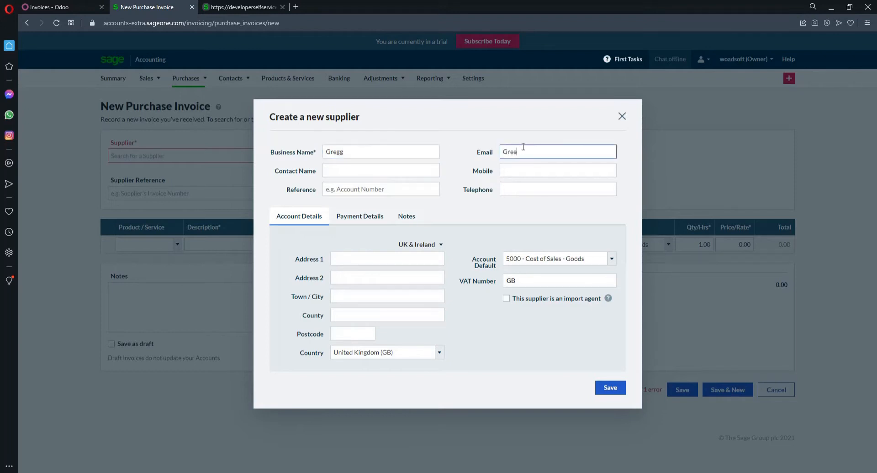
click(349, 171)
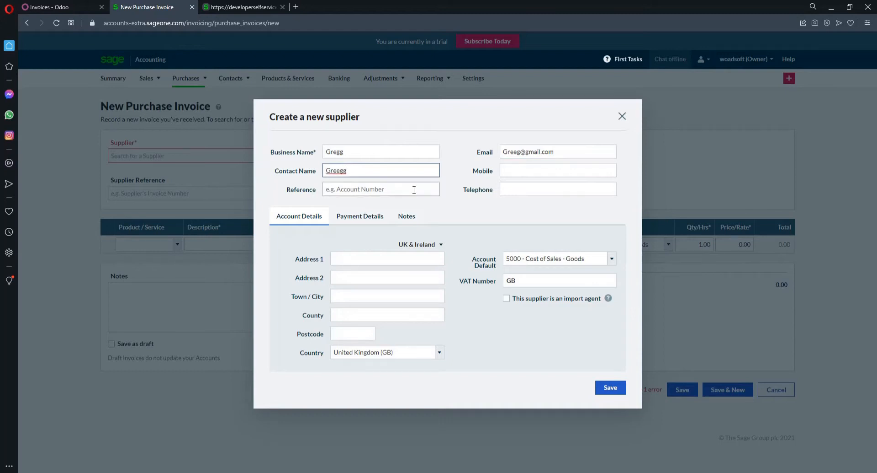
click(510, 171)
text(4356262)
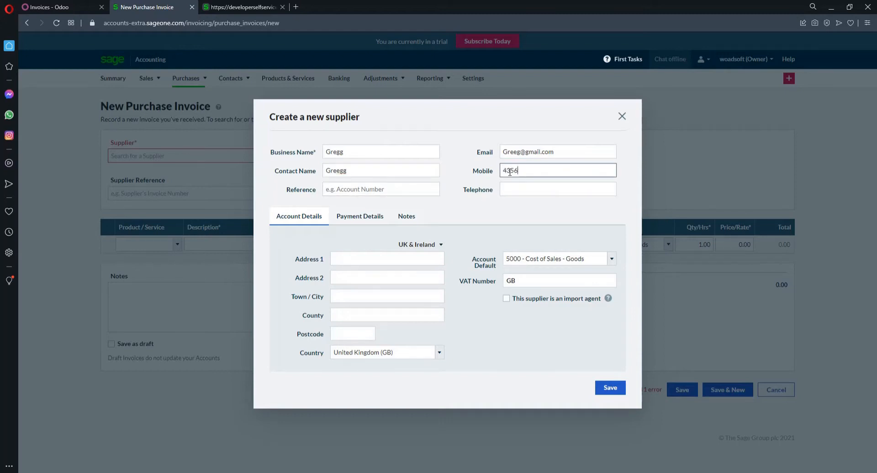
text(3467363)
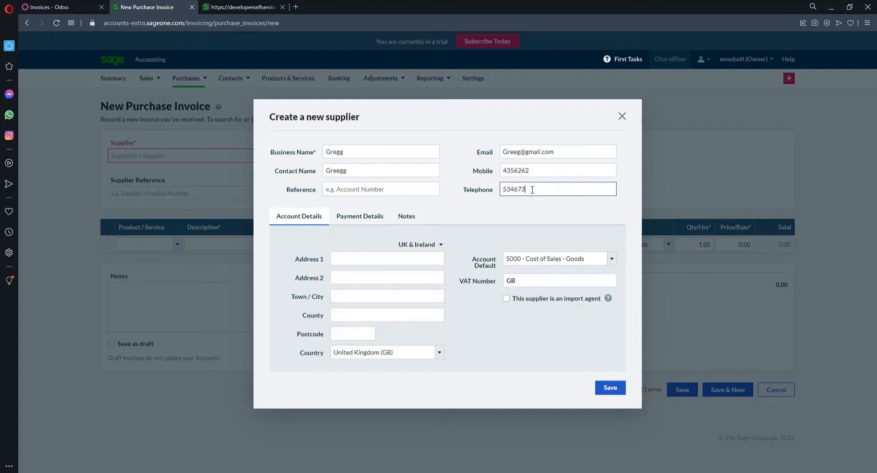
click(388, 259)
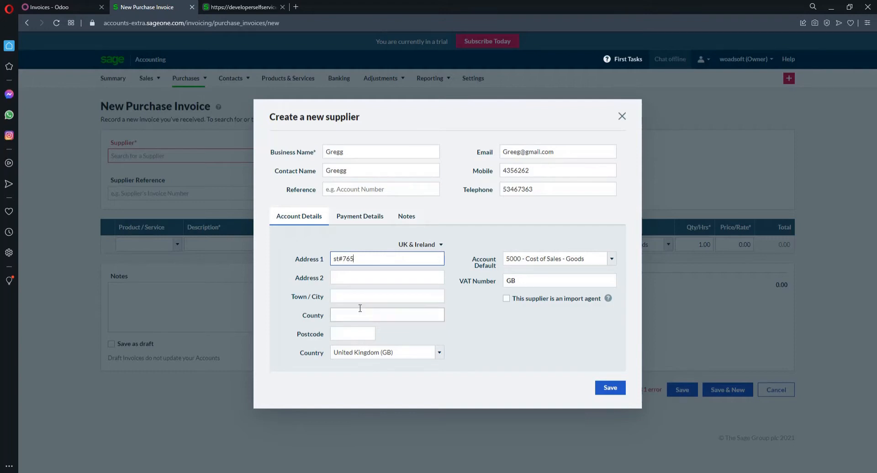
click(350, 295)
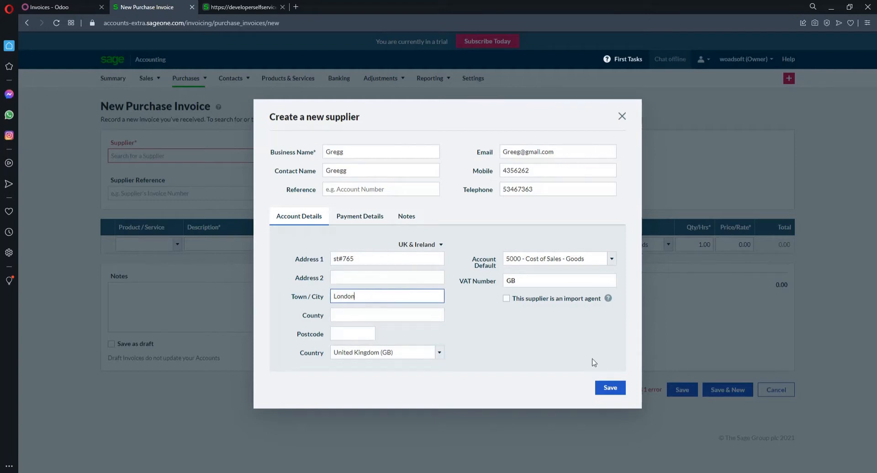
click(606, 388)
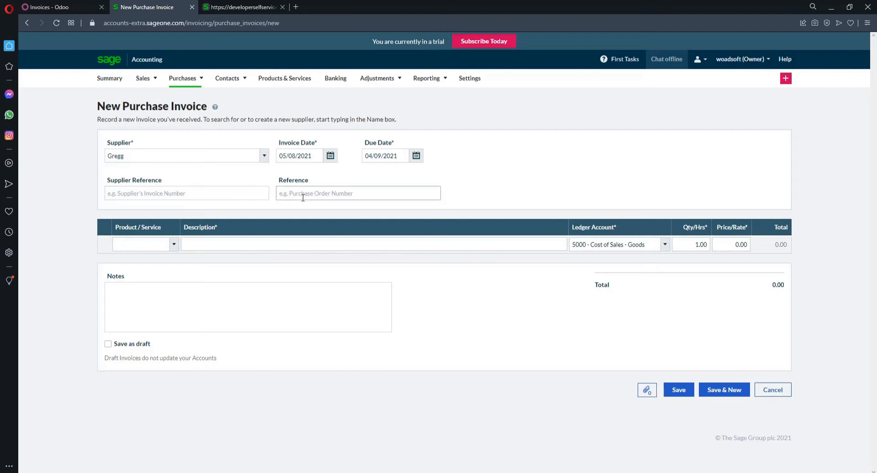
Step: Put iPhone 13 Pro Max on the first invoice line with quantity 20
click(174, 245)
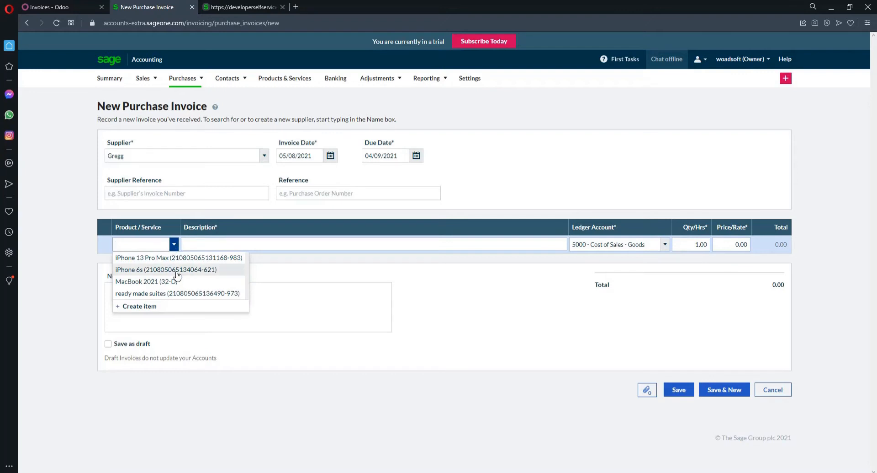
click(173, 257)
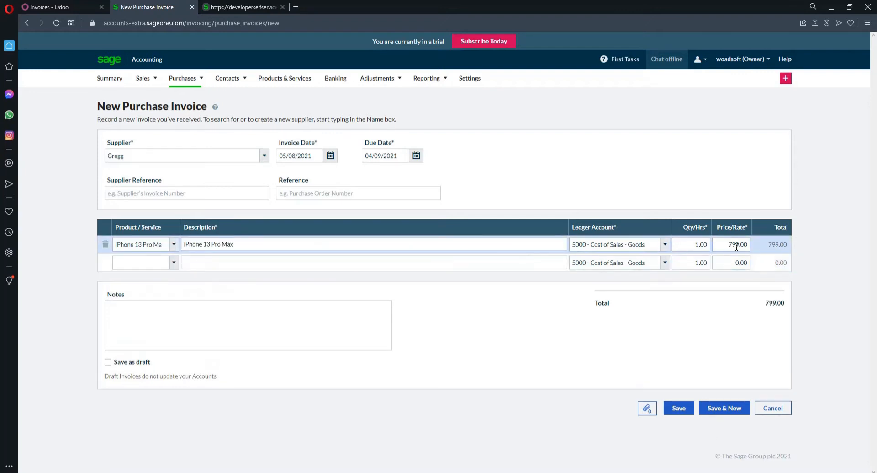
double_click(695, 246)
text(20)
Step: Save the £15,980.00 purchase invoice and go to the Purchase Invoices list
click(679, 408)
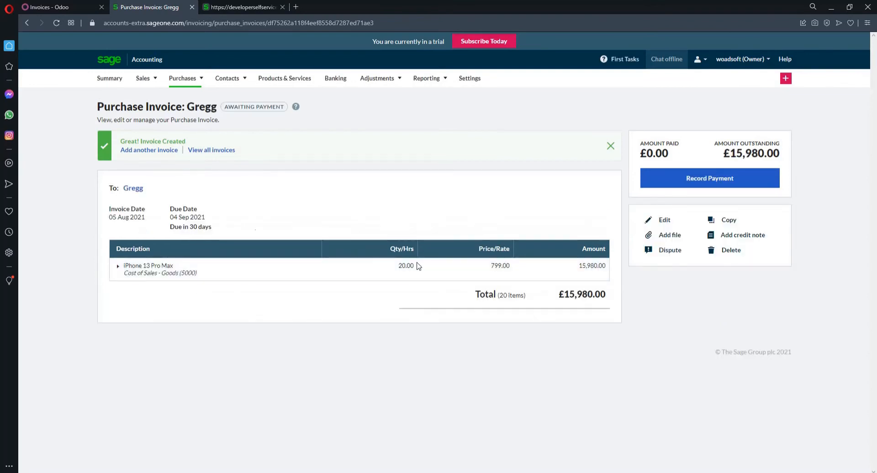
mouse_move(177, 82)
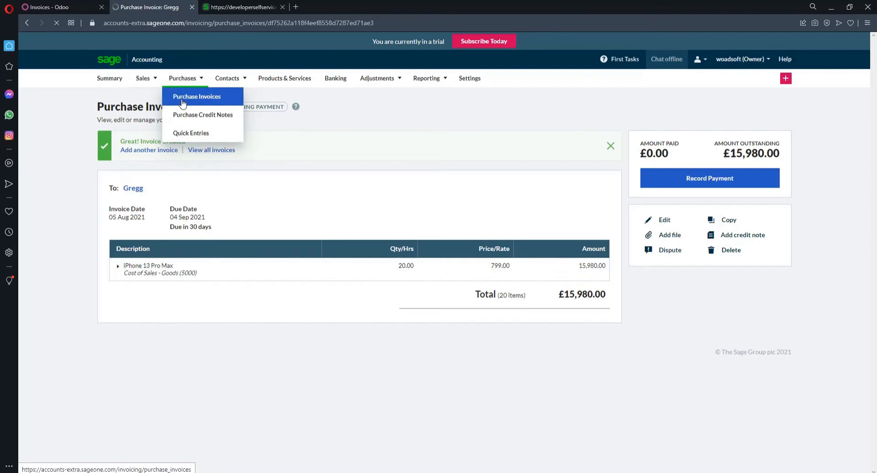
click(182, 101)
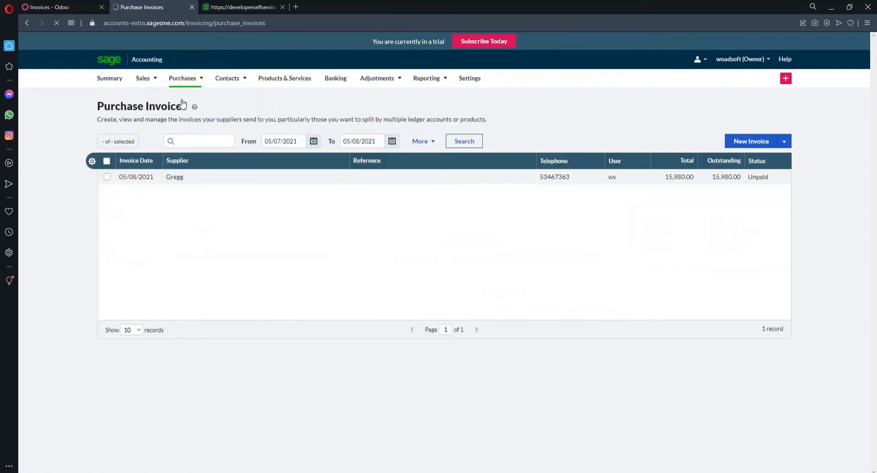
Step: Back in Odoo, run a Sage Connect Connector sync with Purchase Invoice Import ticked
click(57, 6)
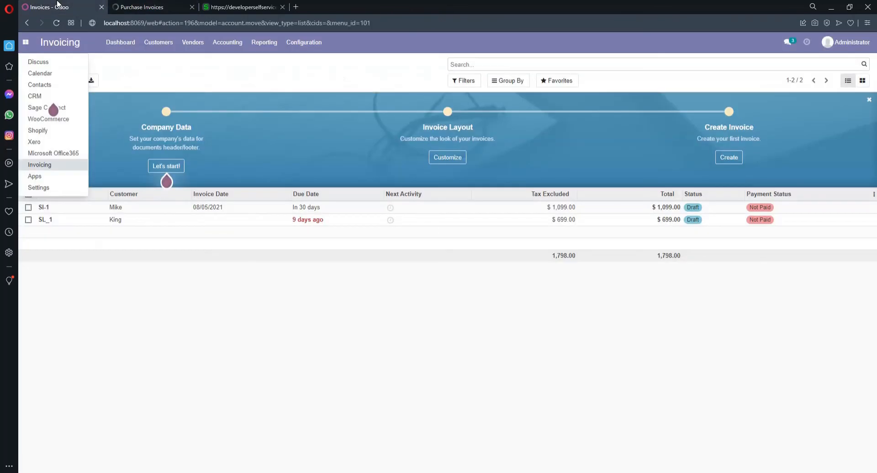
mouse_move(67, 115)
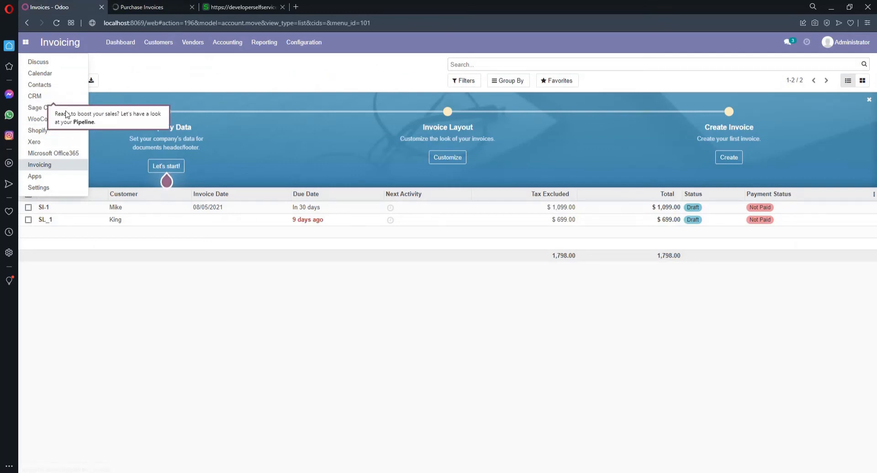
click(79, 114)
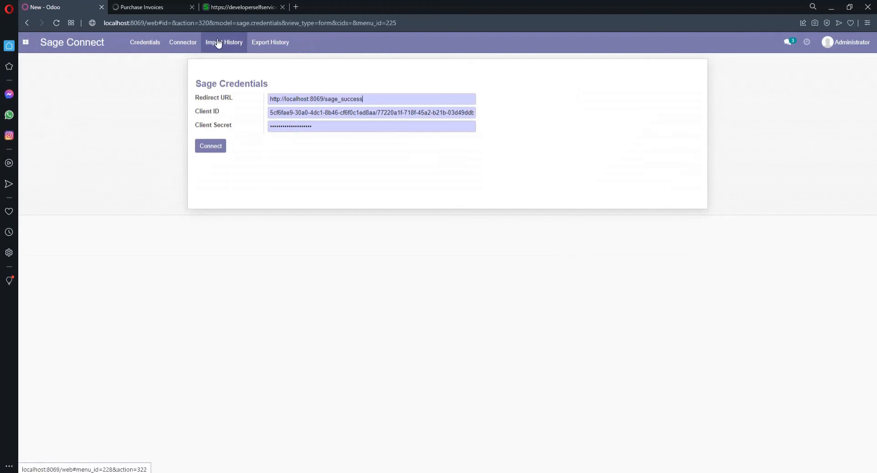
click(176, 46)
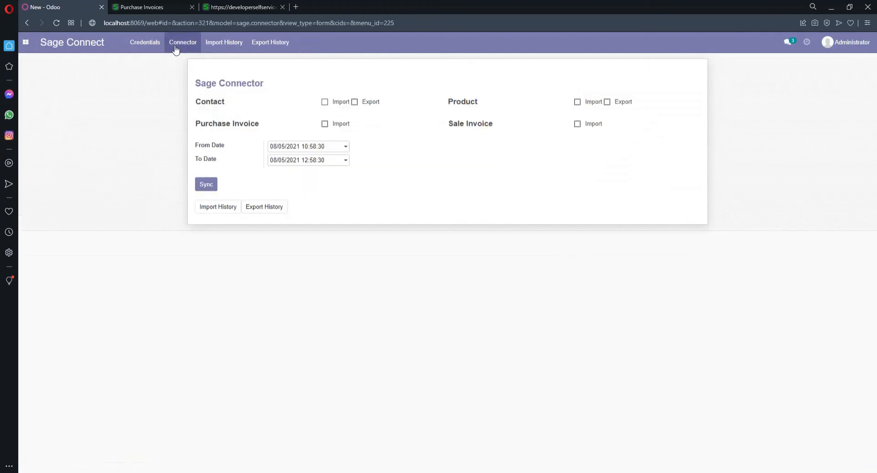
click(325, 124)
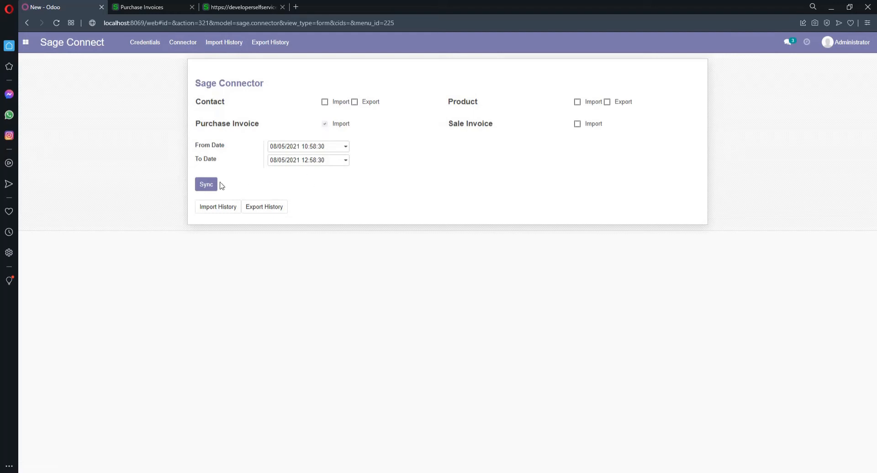
click(202, 187)
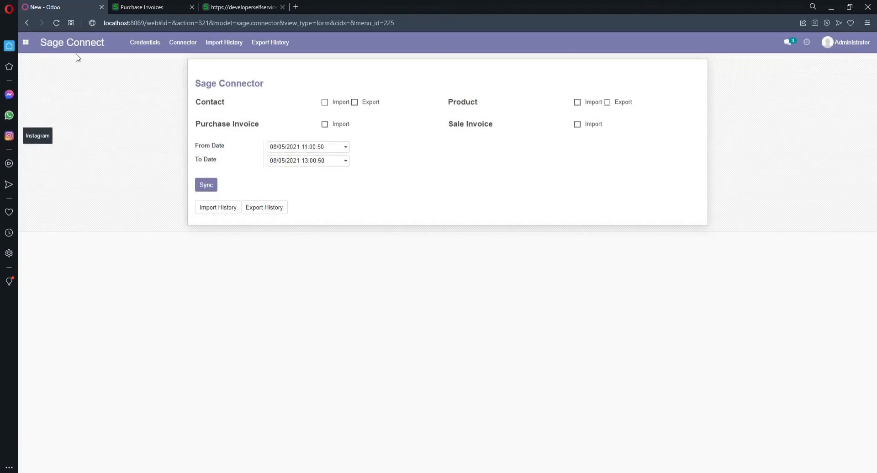
click(30, 48)
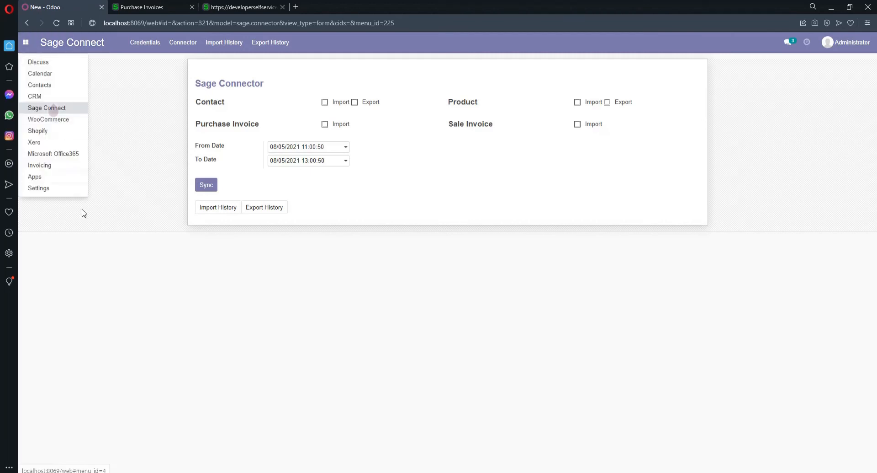
click(70, 170)
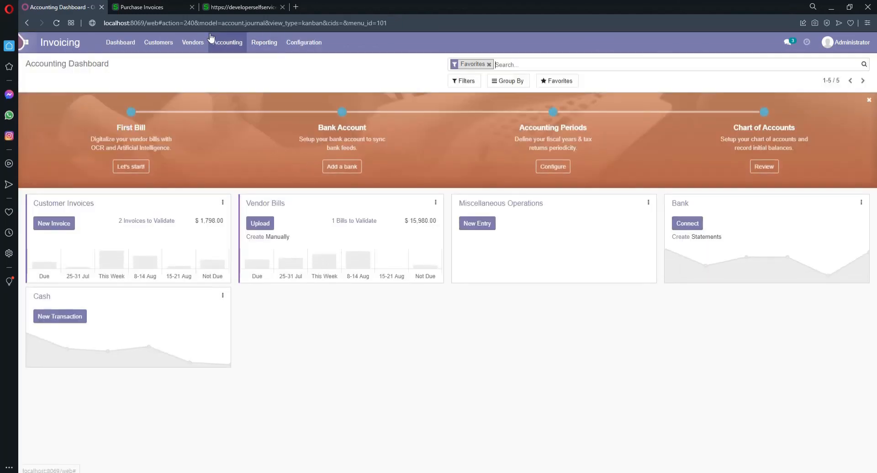
click(191, 42)
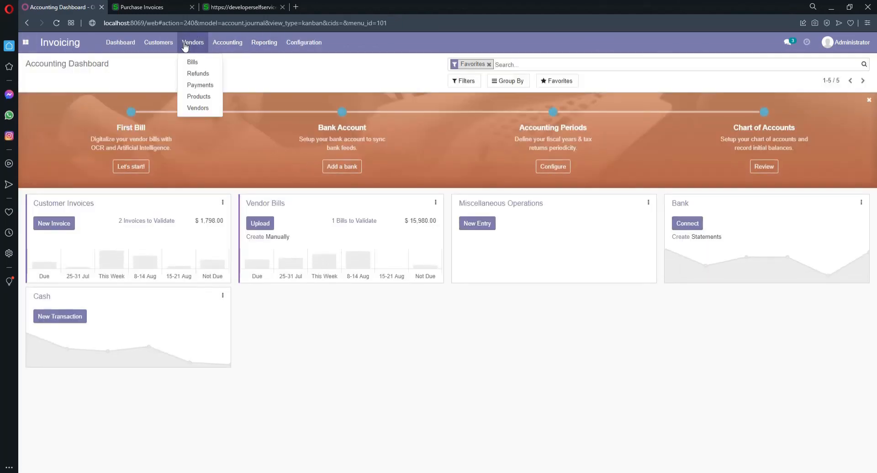
click(194, 62)
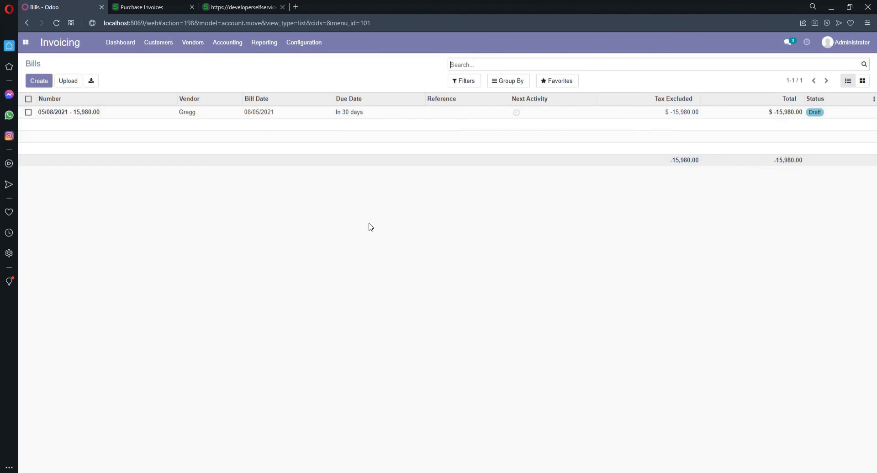
click(24, 51)
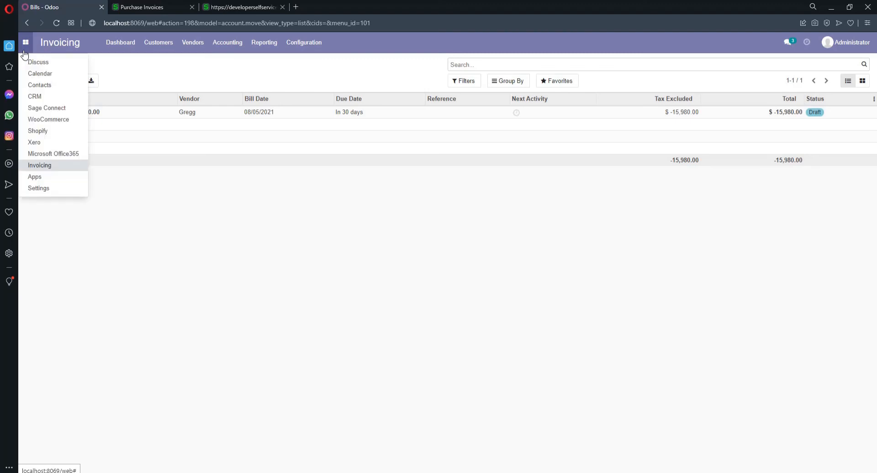
click(76, 109)
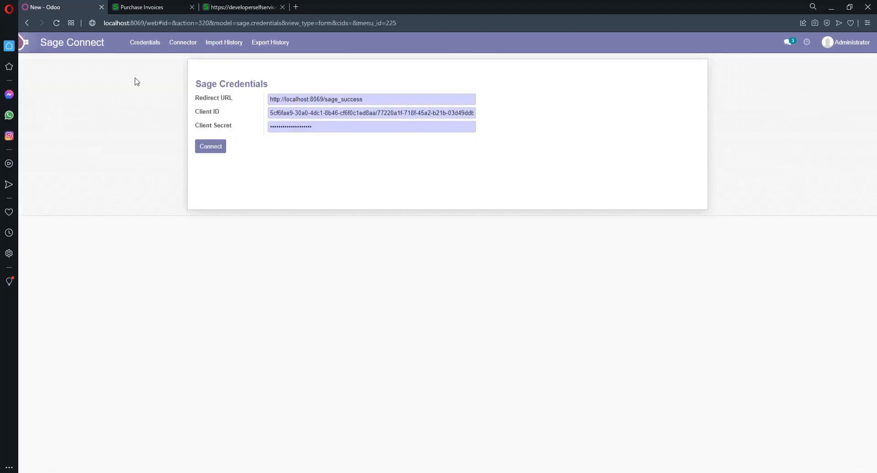
click(169, 48)
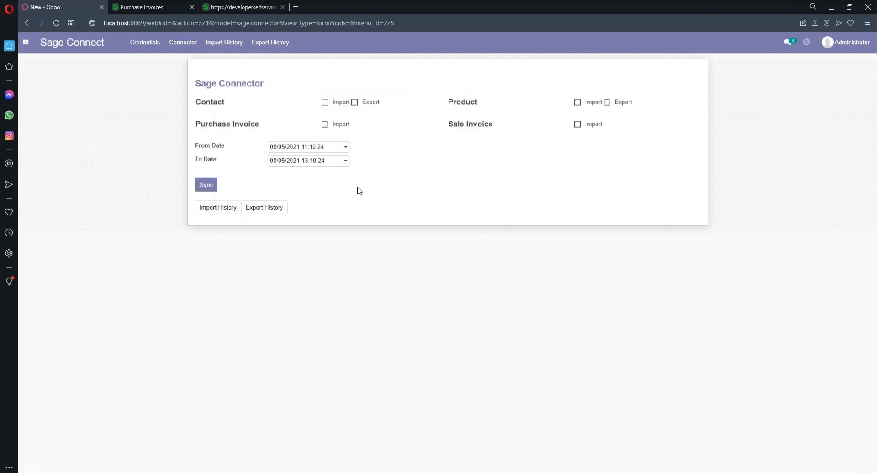